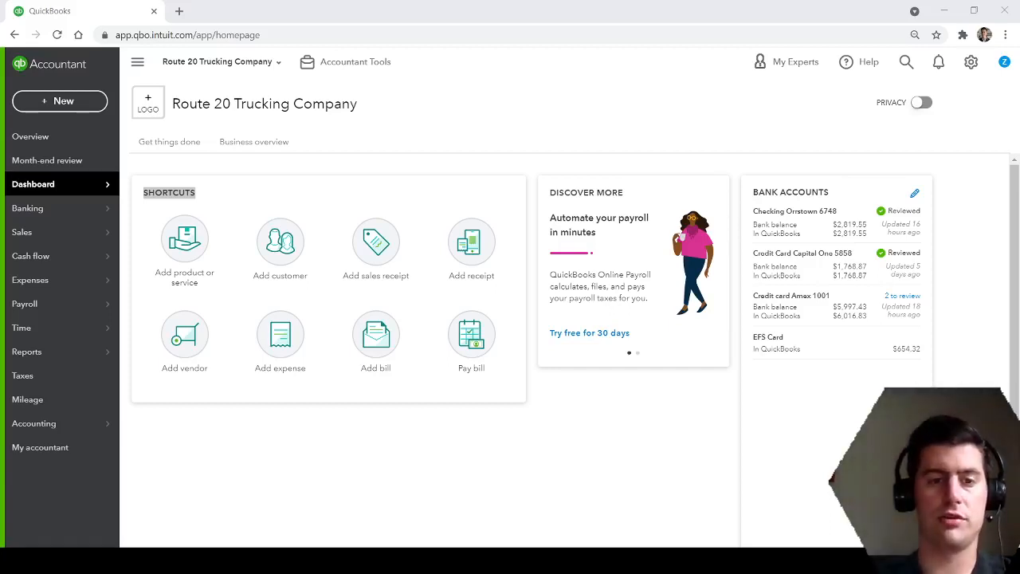
Step: Start a new journal entry and clear its prefilled journal number
{"action": "left_click", "coordinate": [26, 209]}
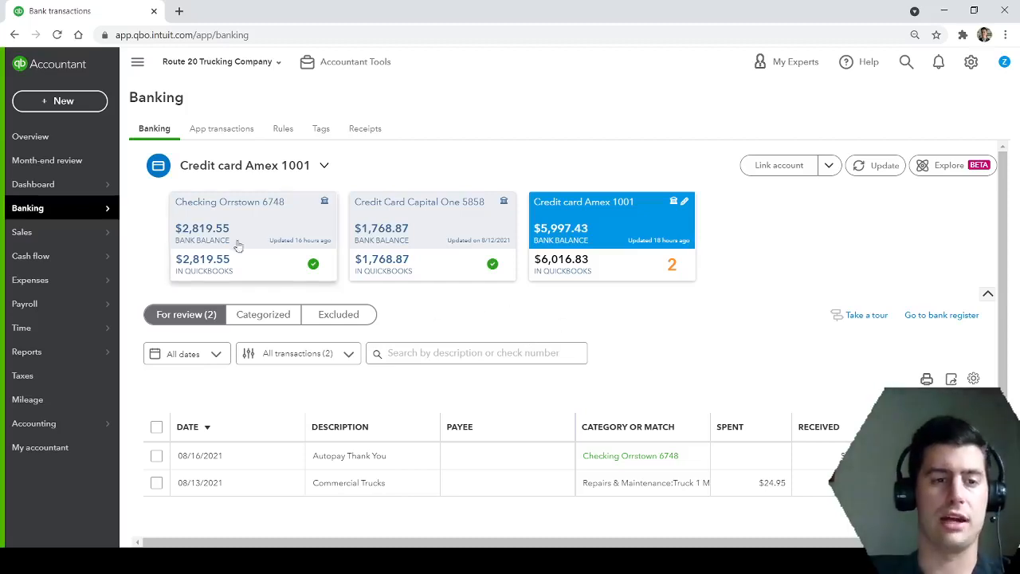
{"action": "left_click", "coordinate": [58, 103]}
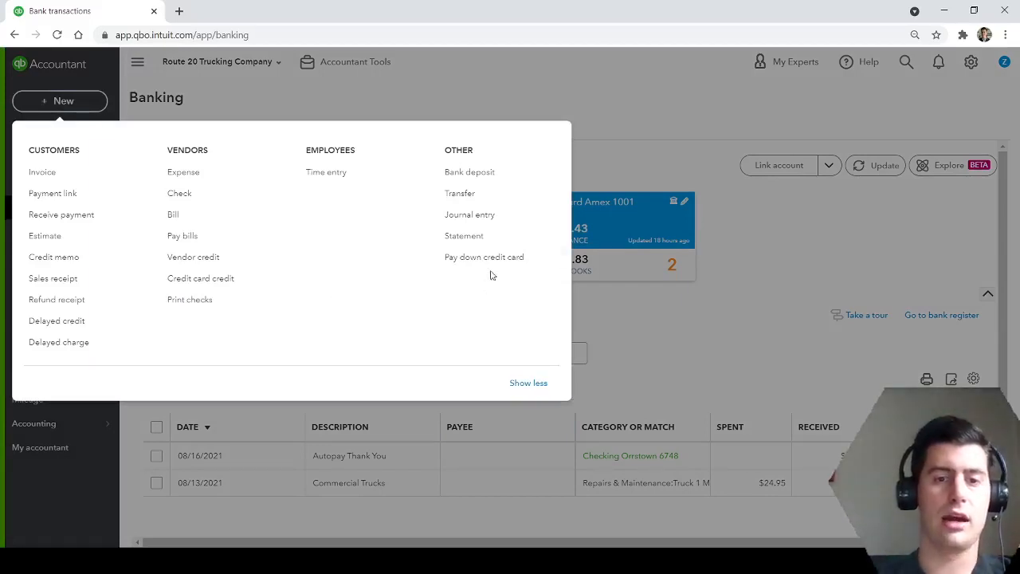
{"action": "left_click", "coordinate": [471, 216]}
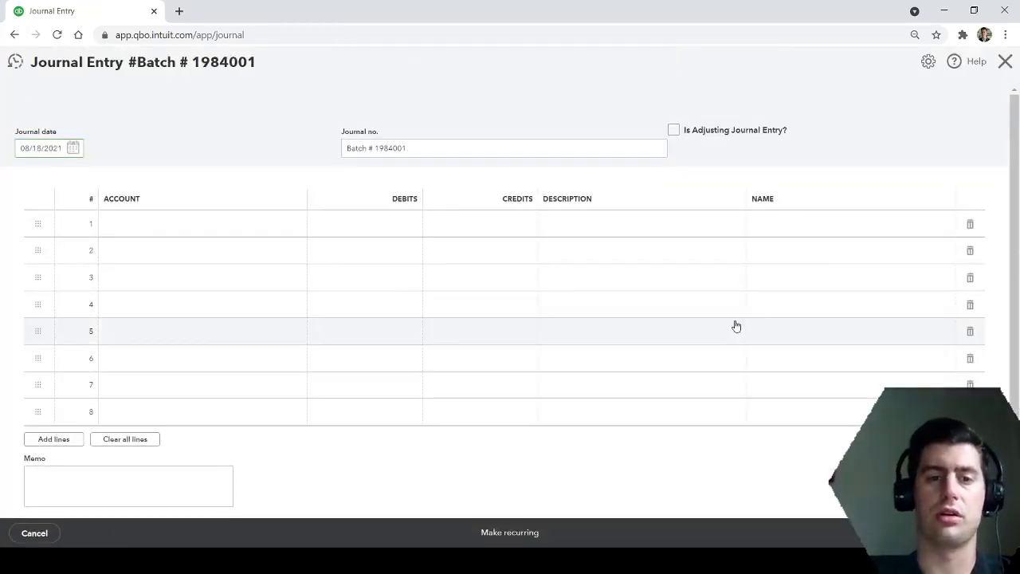
{"action": "left_click", "coordinate": [440, 146]}
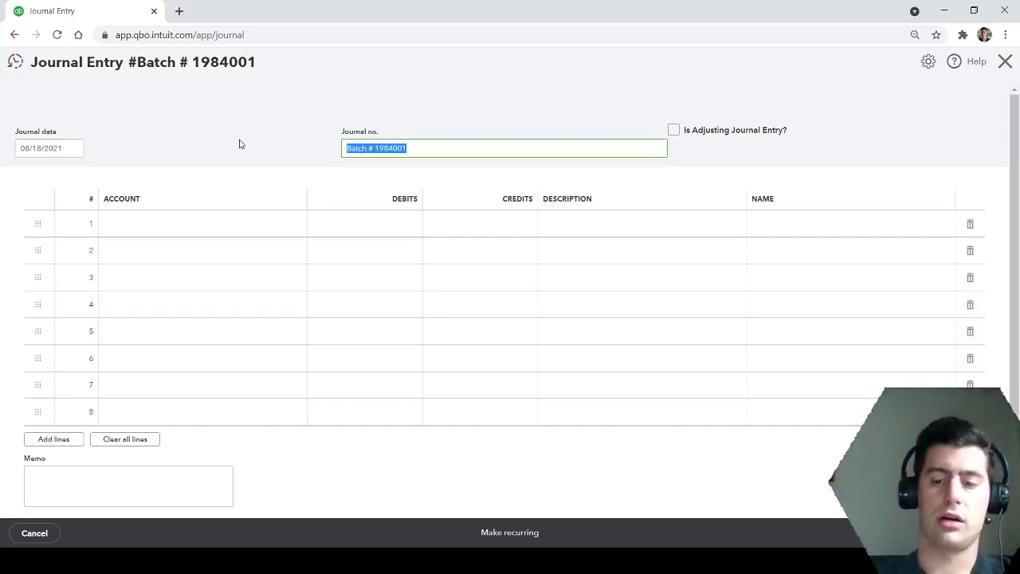
{"action": "key", "text": "BackSpace"}
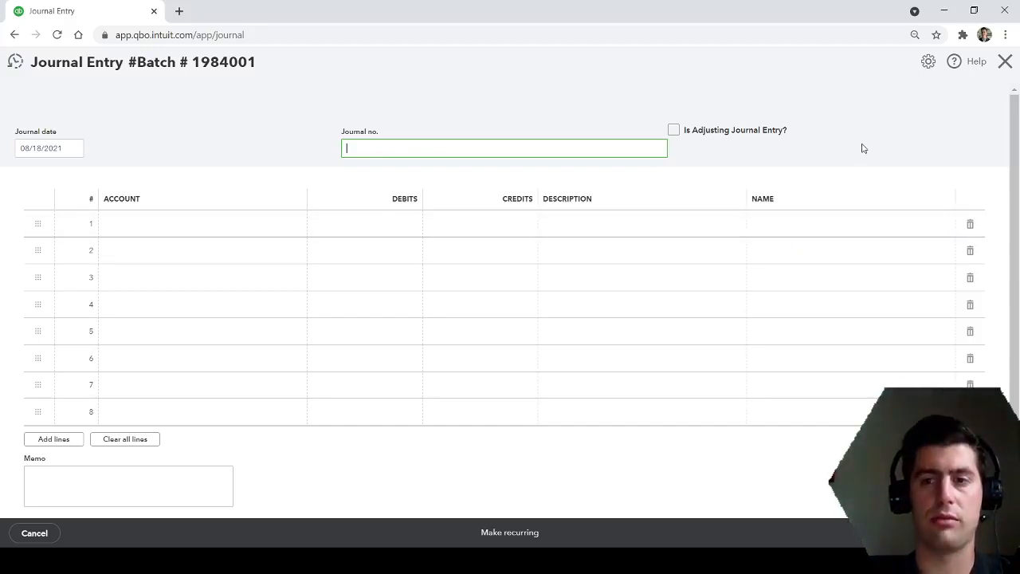
{"action": "left_click", "coordinate": [182, 126]}
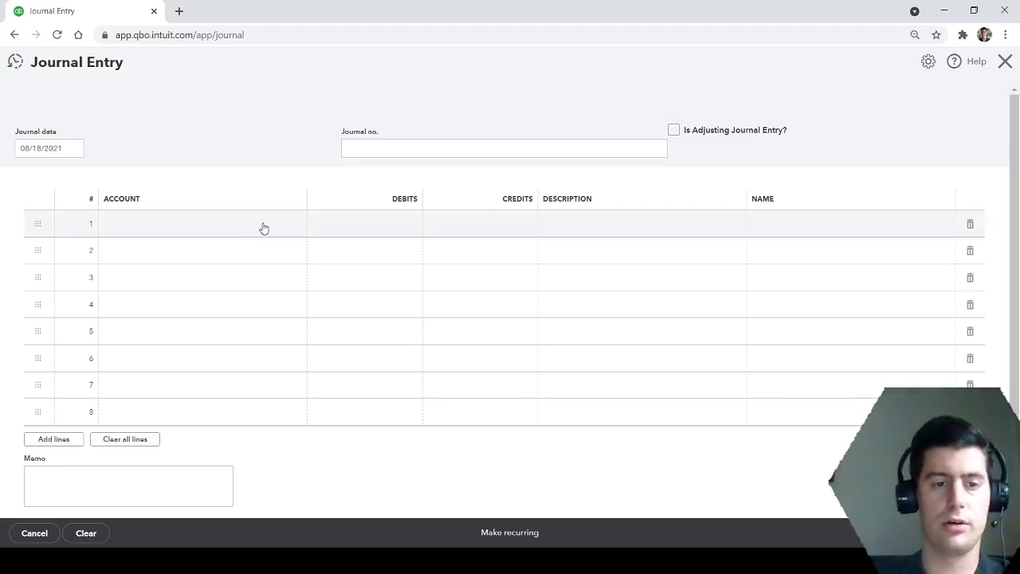
Step: Assign the Checking Orrstown bank account to line 1 of the journal entry
{"action": "left_click", "coordinate": [262, 310]}
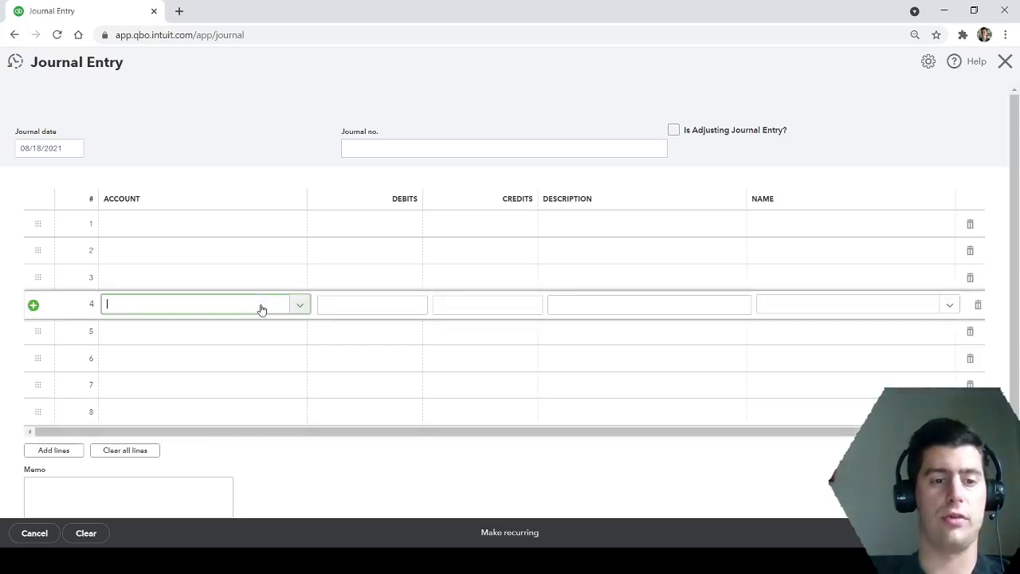
{"action": "left_click", "coordinate": [263, 227]}
{"action": "type", "text": "check"}
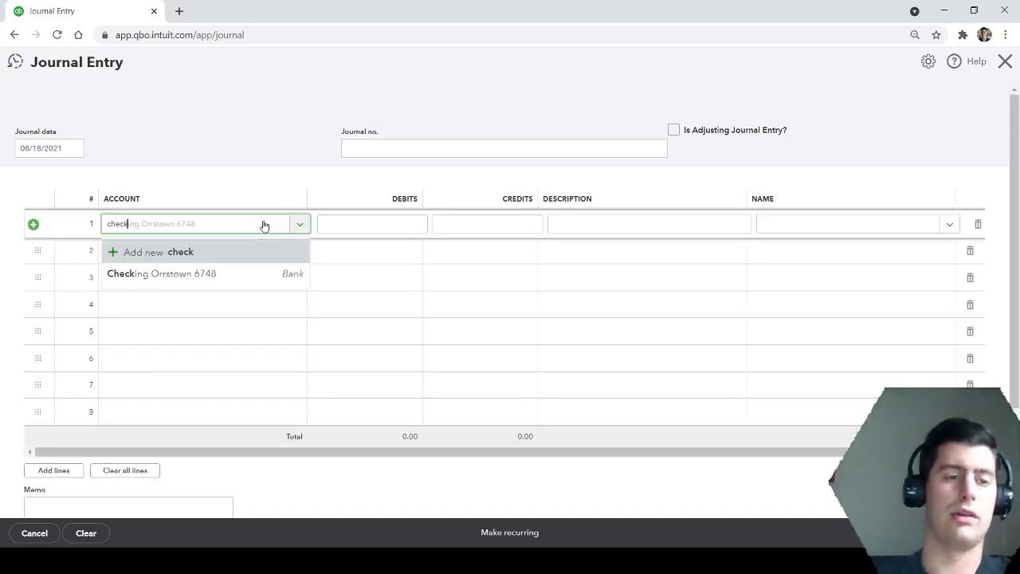
{"action": "key", "text": "Down"}
{"action": "key", "text": "Return"}
Step: Assign the Sales income account to line 2 of the journal entry
{"action": "left_click", "coordinate": [231, 258]}
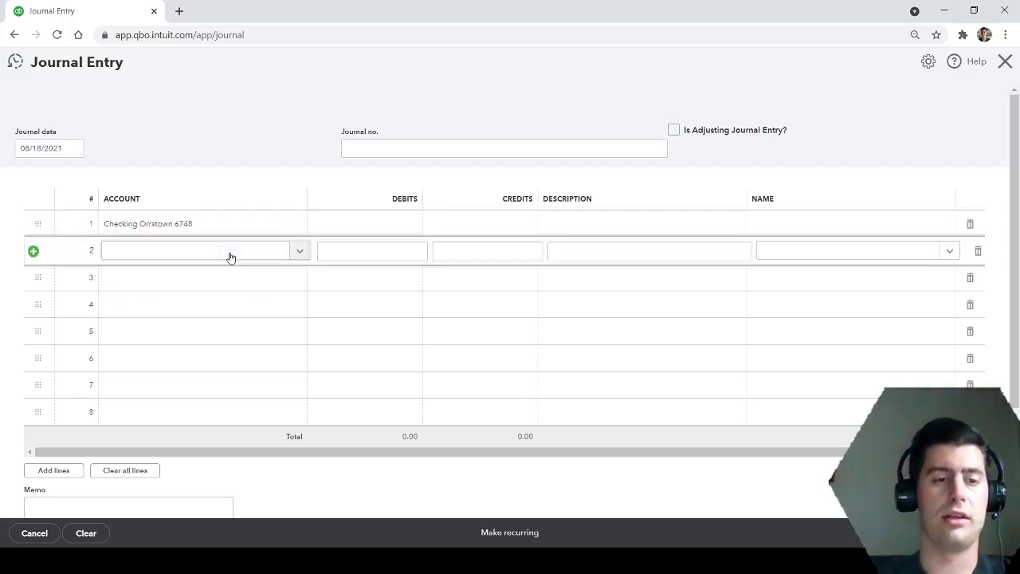
{"action": "type", "text": "sale"}
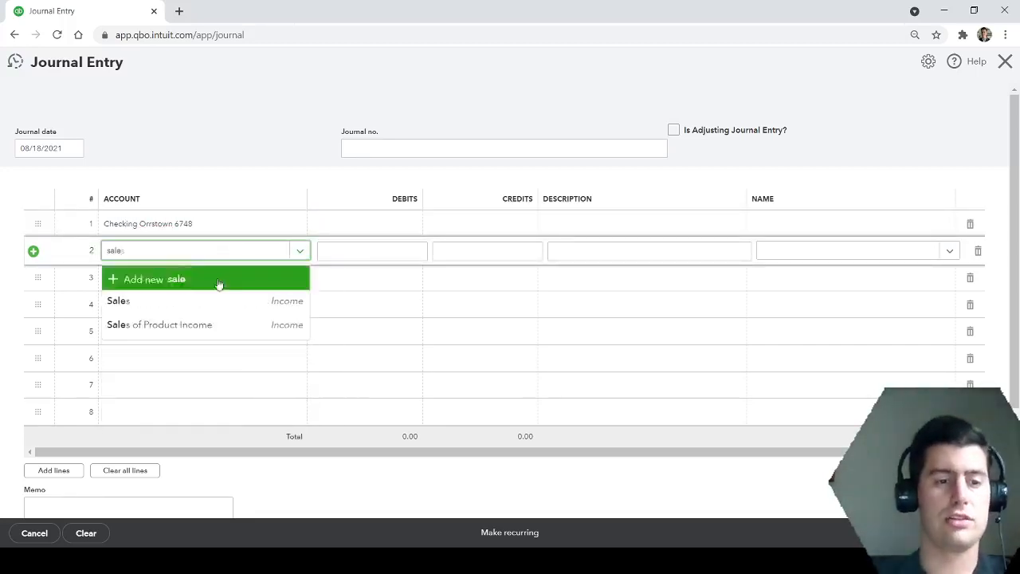
{"action": "left_click", "coordinate": [212, 324]}
{"action": "left_click_drag", "start_coordinate": [212, 246], "coordinate": [35, 250]}
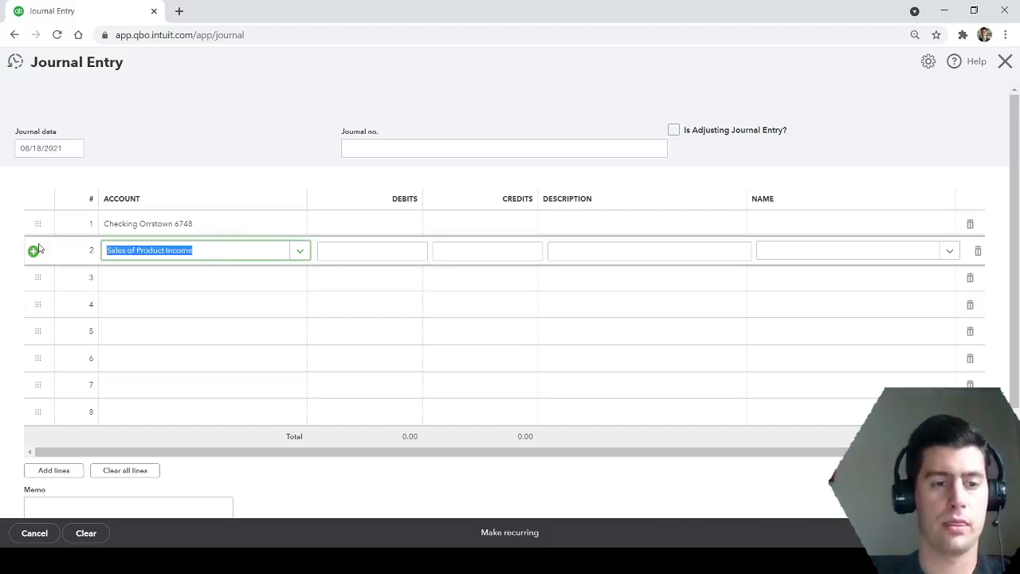
{"action": "type", "text": "sales"}
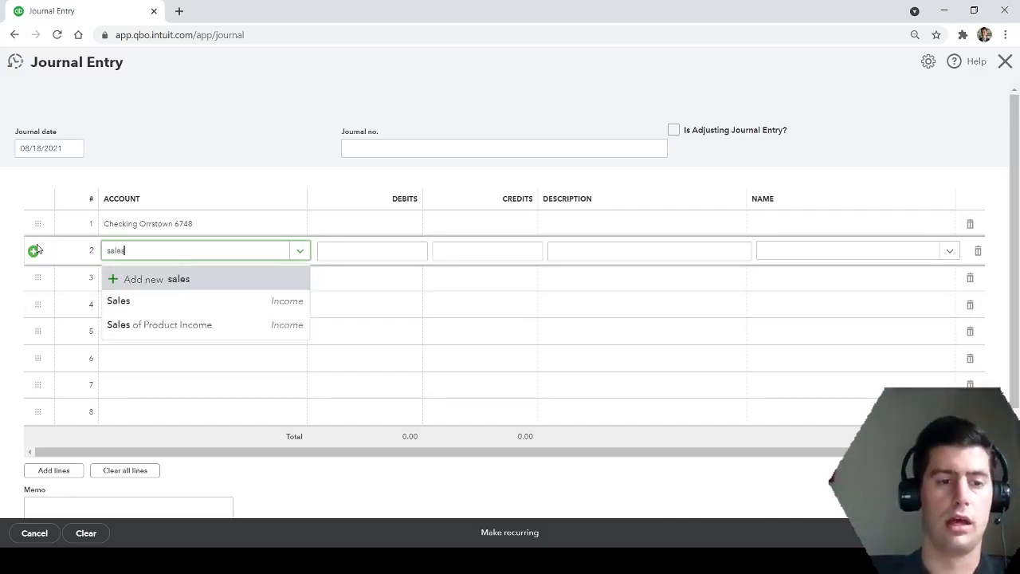
{"action": "left_click", "coordinate": [232, 303]}
Step: Enter a 1,000 debit on the checking account line and a 1,000 credit on the Sales line
{"action": "left_click", "coordinate": [359, 220]}
{"action": "type", "text": "1000"}
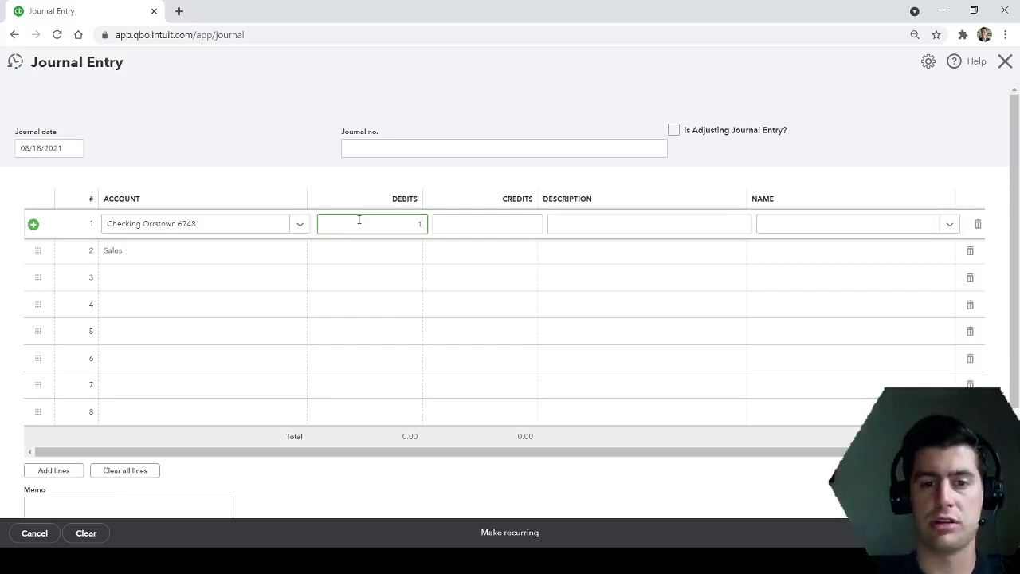
{"action": "left_click", "coordinate": [462, 254]}
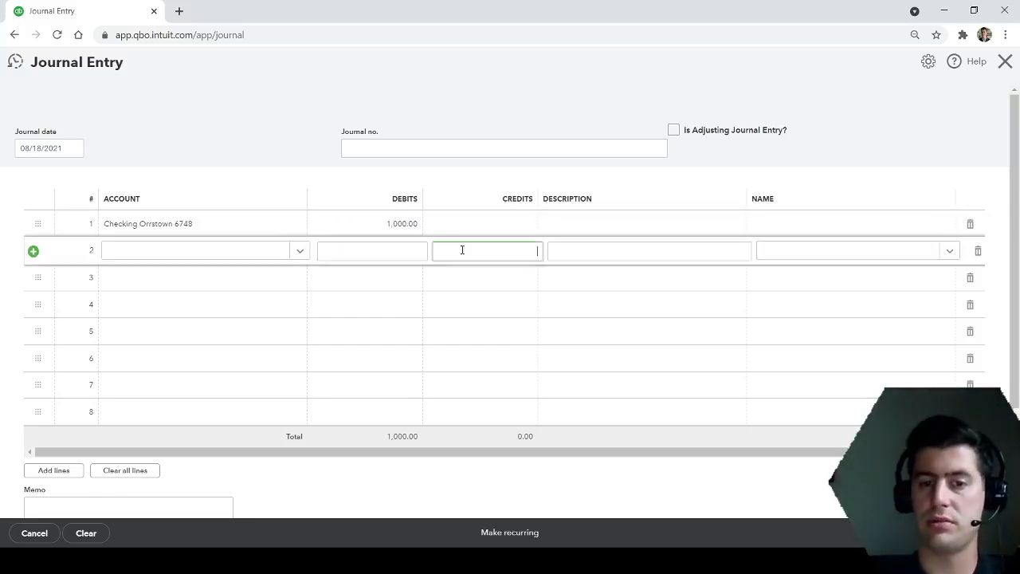
{"action": "type", "text": "1,00"}
{"action": "type", "text": "000"}
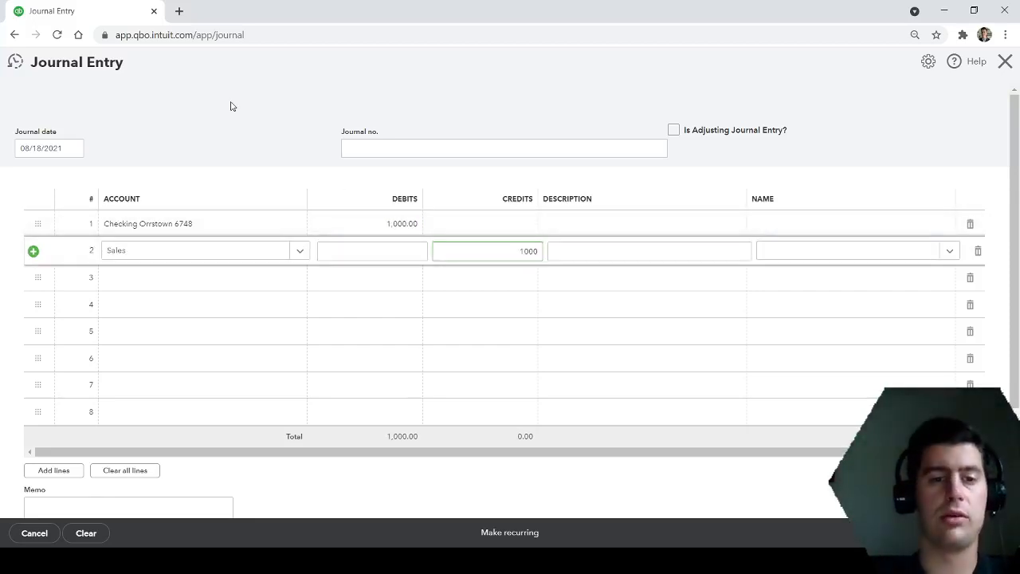
{"action": "left_click", "coordinate": [230, 102]}
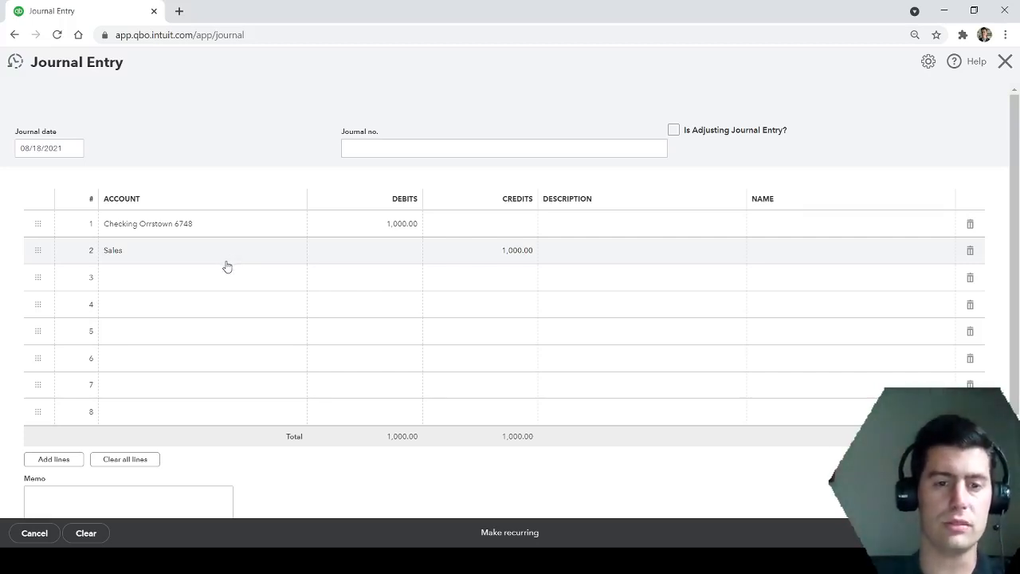
Step: Set the debit on the checking account line to 880
{"action": "left_click", "coordinate": [357, 220]}
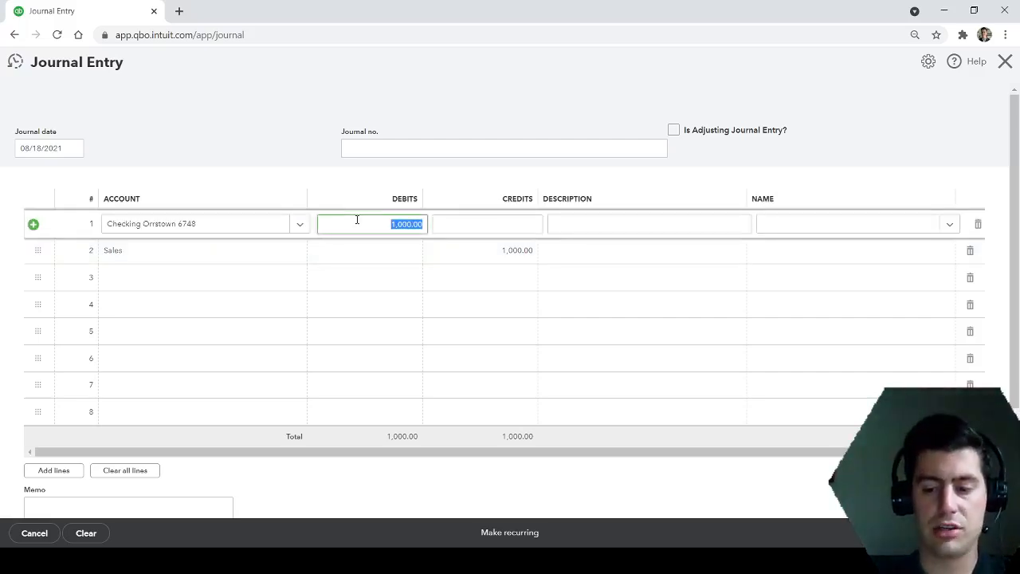
{"action": "type", "text": "880"}
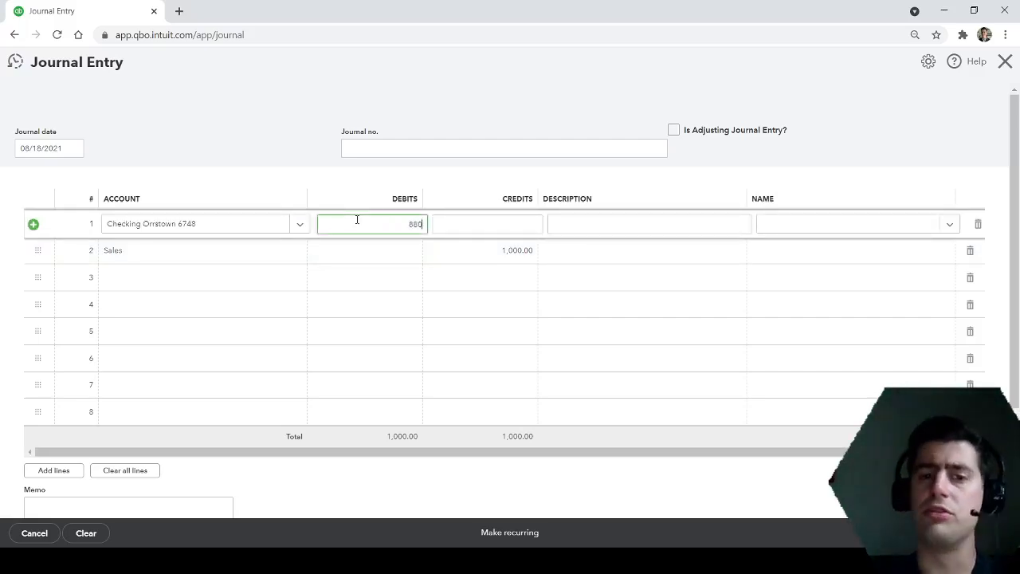
{"action": "left_click", "coordinate": [188, 126]}
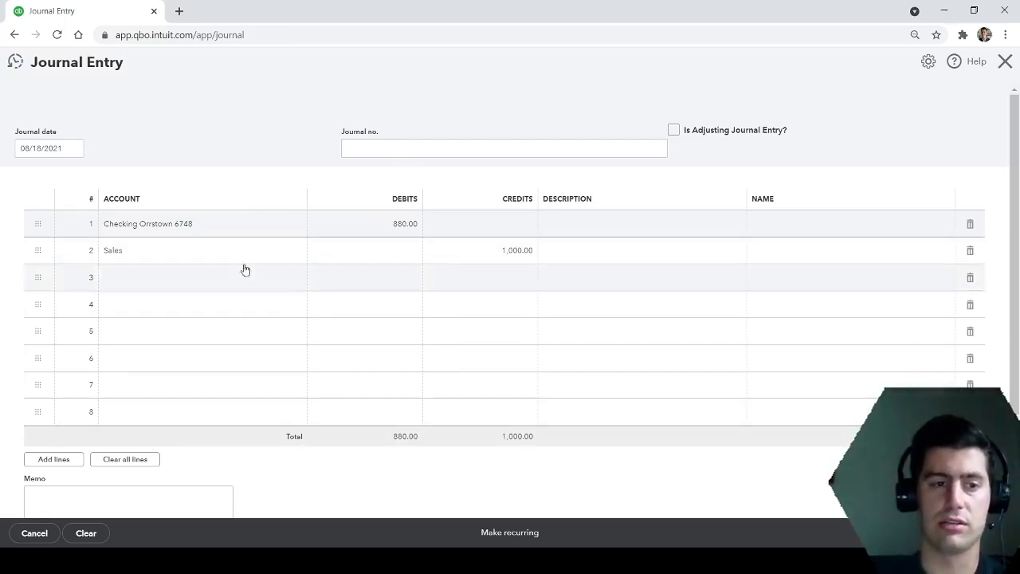
Step: Move the Sales entry down to line 4 and enter a Factoring Fee debit of 30 on line 3
{"action": "left_click_drag", "start_coordinate": [37, 250], "coordinate": [44, 319]}
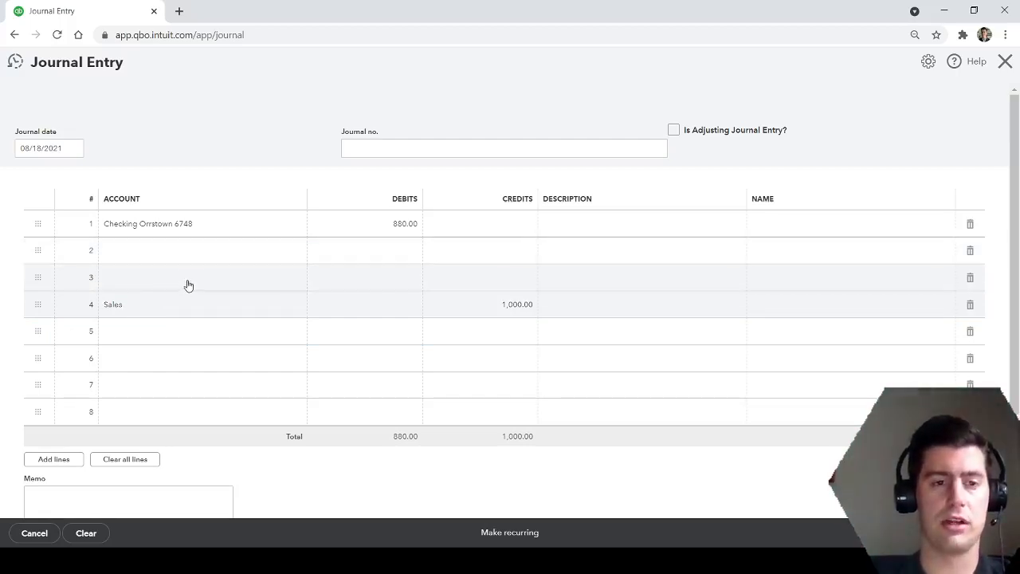
{"action": "left_click", "coordinate": [189, 282]}
{"action": "type", "text": "fac"}
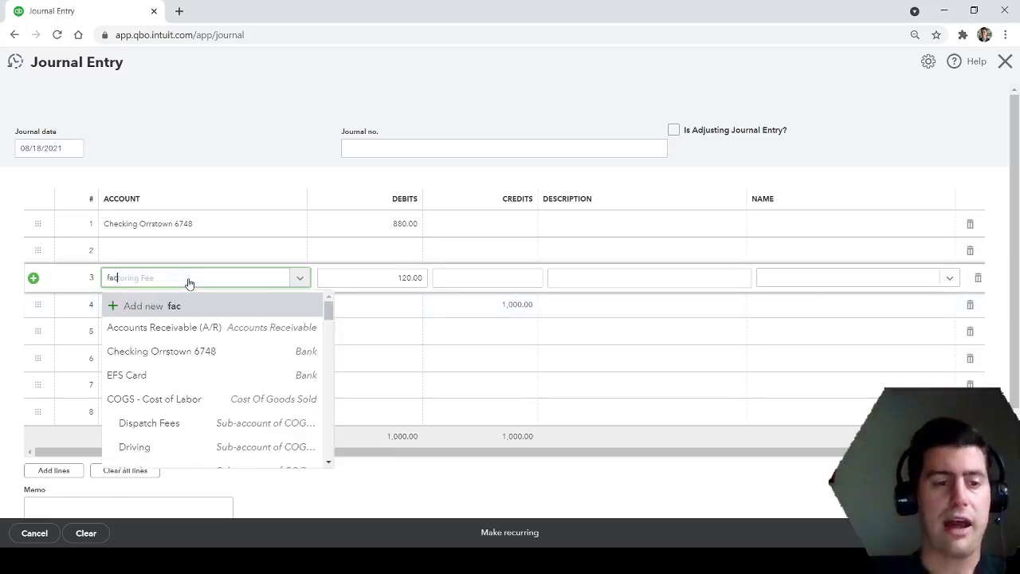
{"action": "left_click", "coordinate": [205, 328]}
{"action": "left_click_drag", "start_coordinate": [391, 276], "coordinate": [515, 282]}
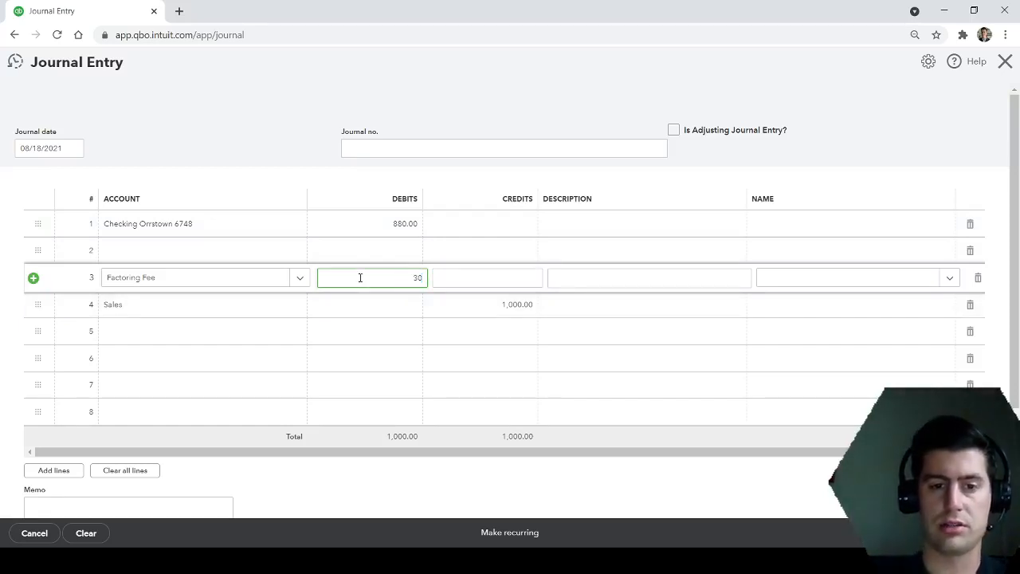
Step: Set the debit on the checking account line to 960
{"action": "left_click", "coordinate": [362, 220]}
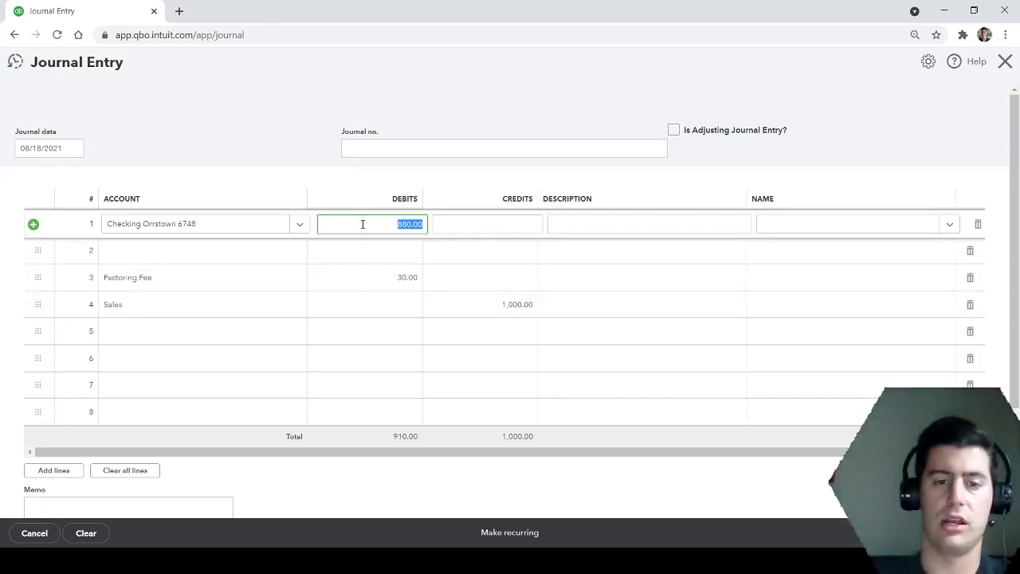
{"action": "type", "text": "96"}
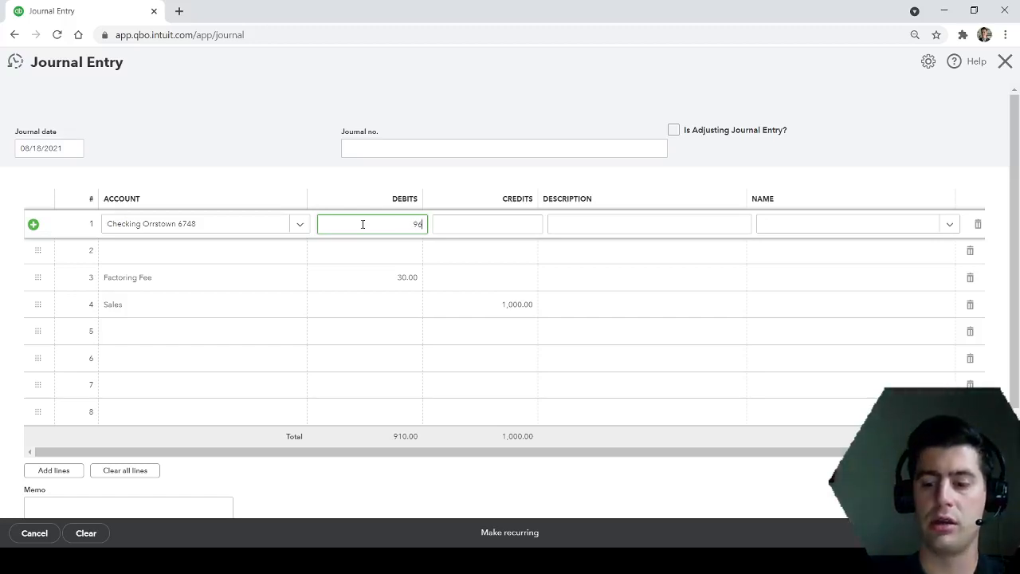
{"action": "type", "text": "0"}
{"action": "key", "text": "Tab"}
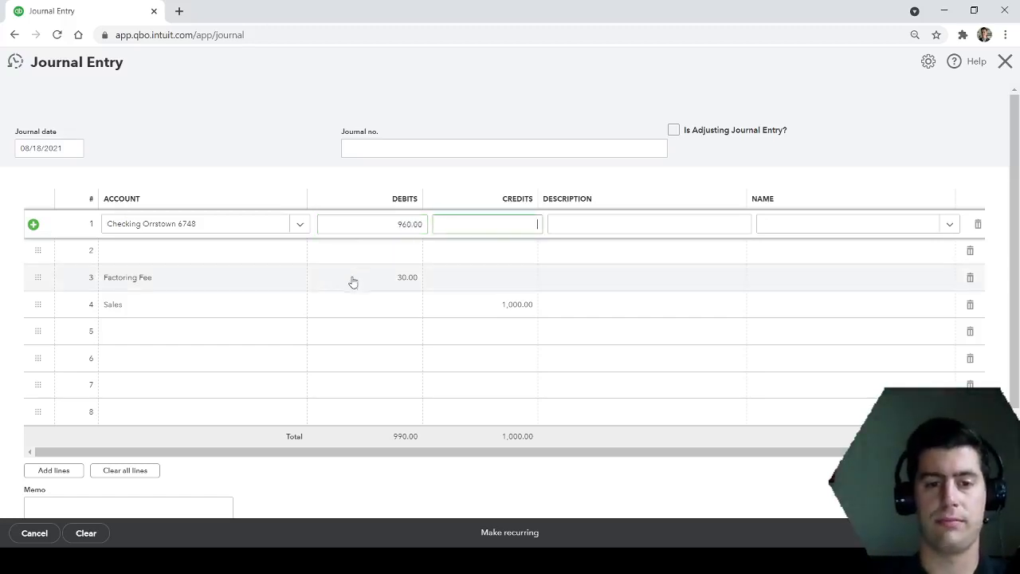
{"action": "left_click", "coordinate": [353, 285]}
{"action": "left_click", "coordinate": [352, 282]}
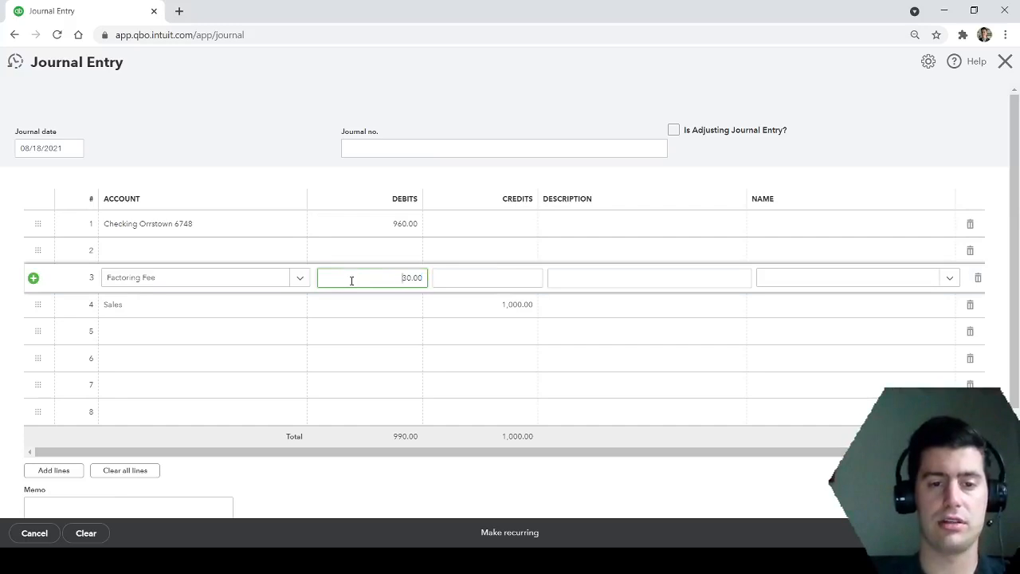
Step: Describe the Sales line as "Batch # 123" and the Factoring Fee line as "3%"
{"action": "left_click", "coordinate": [586, 308]}
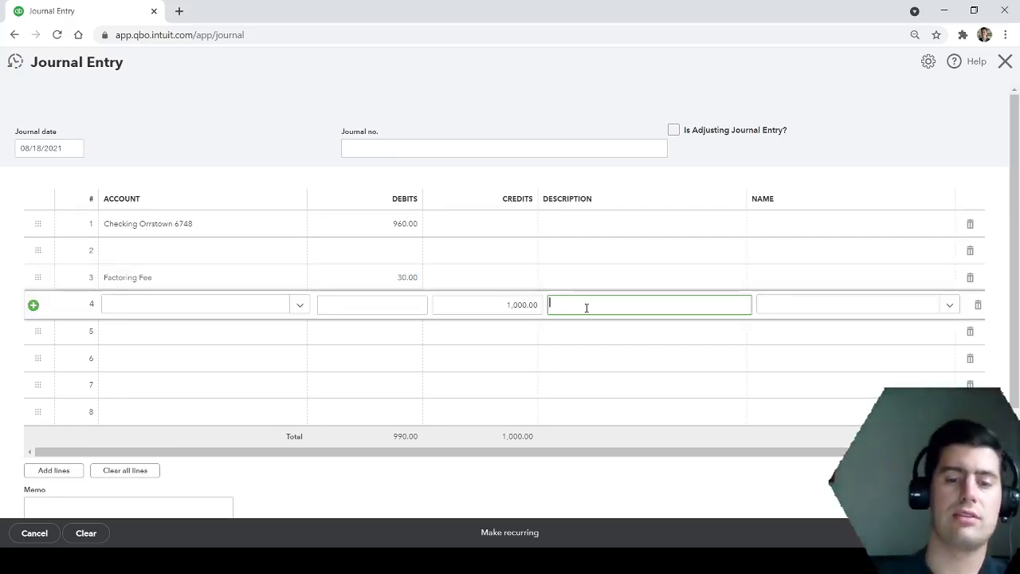
{"action": "type", "text": "Batch"}
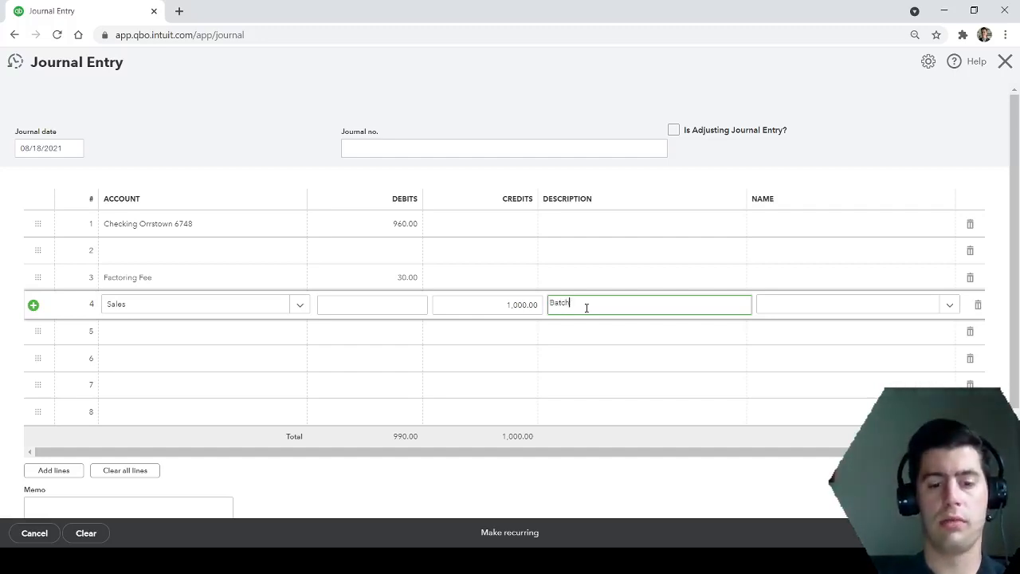
{"action": "type", "text": " # "}
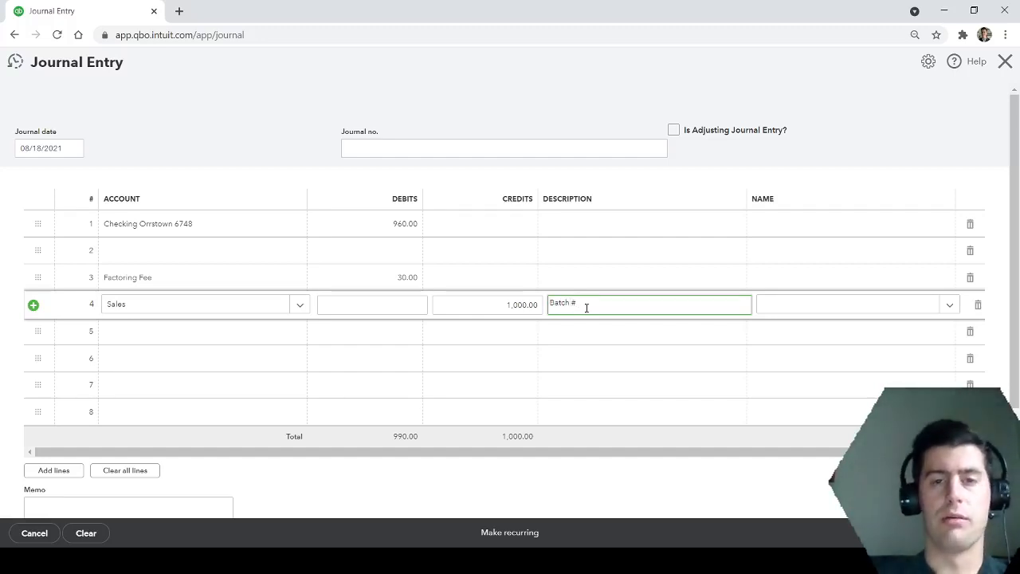
{"action": "type", "text": "123"}
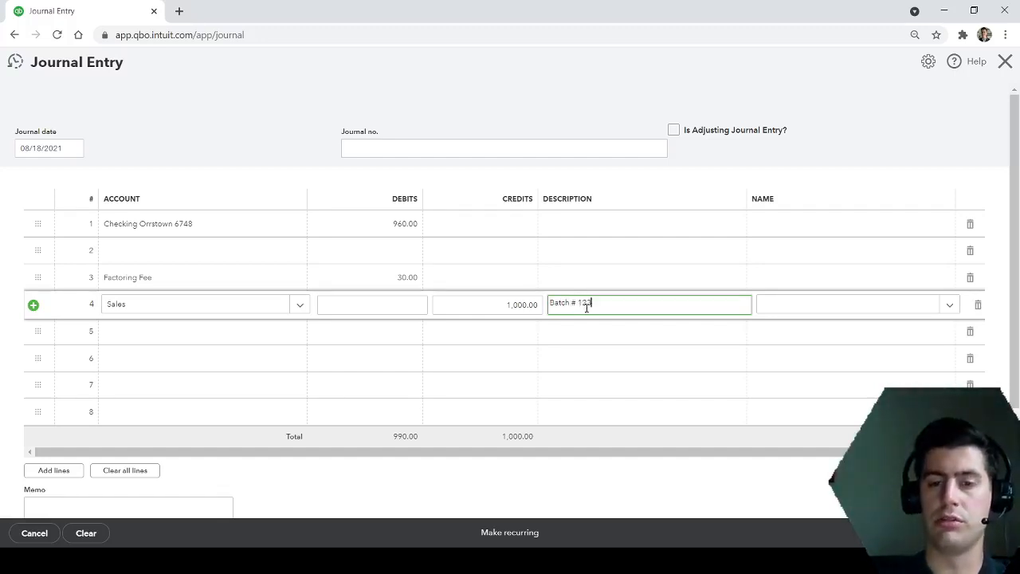
{"action": "left_click", "coordinate": [633, 276]}
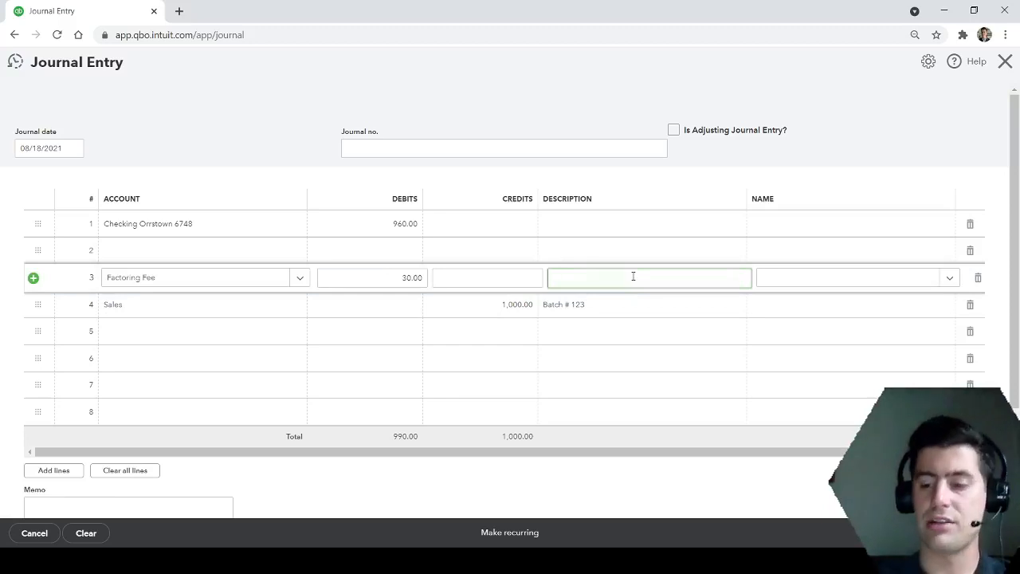
{"action": "type", "text": "3"}
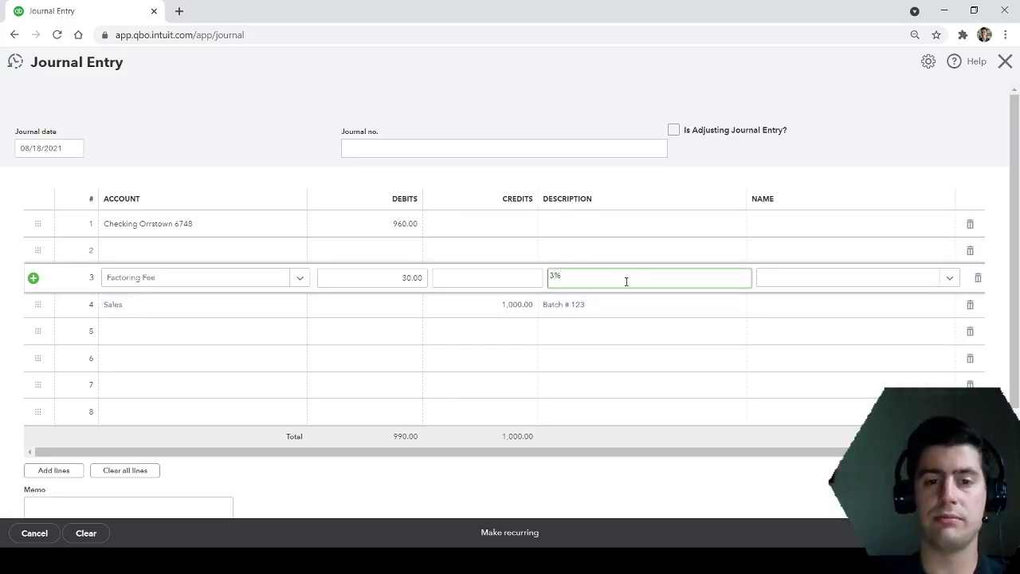
Step: Enter "Batch # 123" as the description of the checking account line
{"action": "left_click", "coordinate": [597, 225]}
{"action": "type", "text": "Ba"}
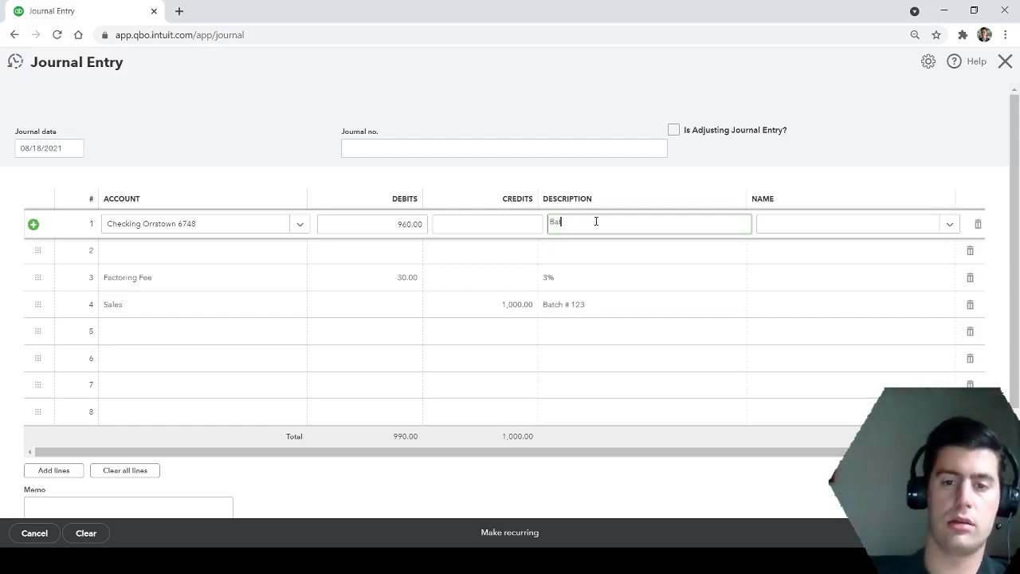
{"action": "type", "text": "tch # 123"}
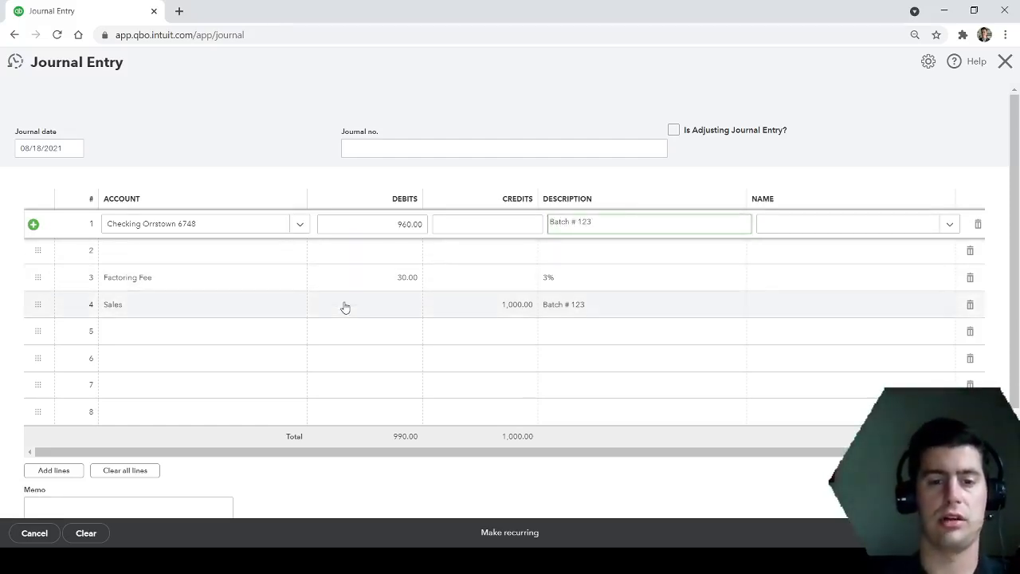
{"action": "left_click", "coordinate": [277, 282]}
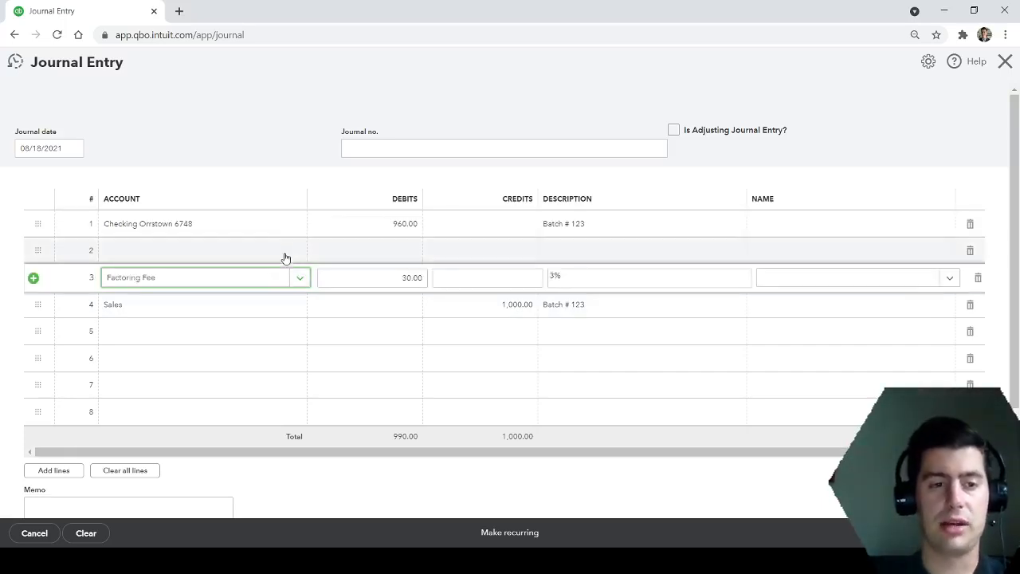
Step: Enter a 10.00 debit on line 2 and describe it as "ACH Transfer & Invoice Fee"
{"action": "left_click", "coordinate": [288, 253]}
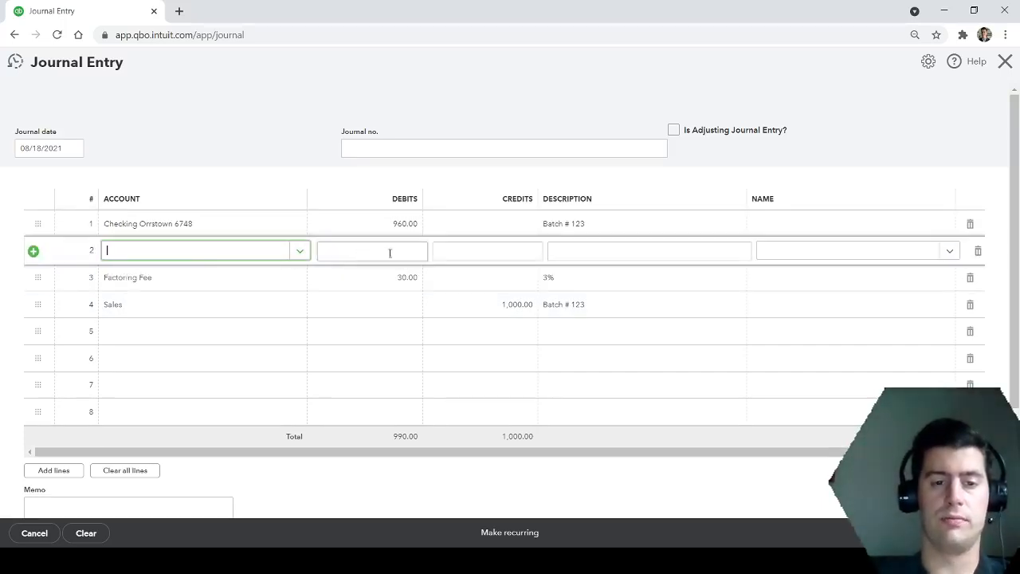
{"action": "left_click", "coordinate": [403, 252]}
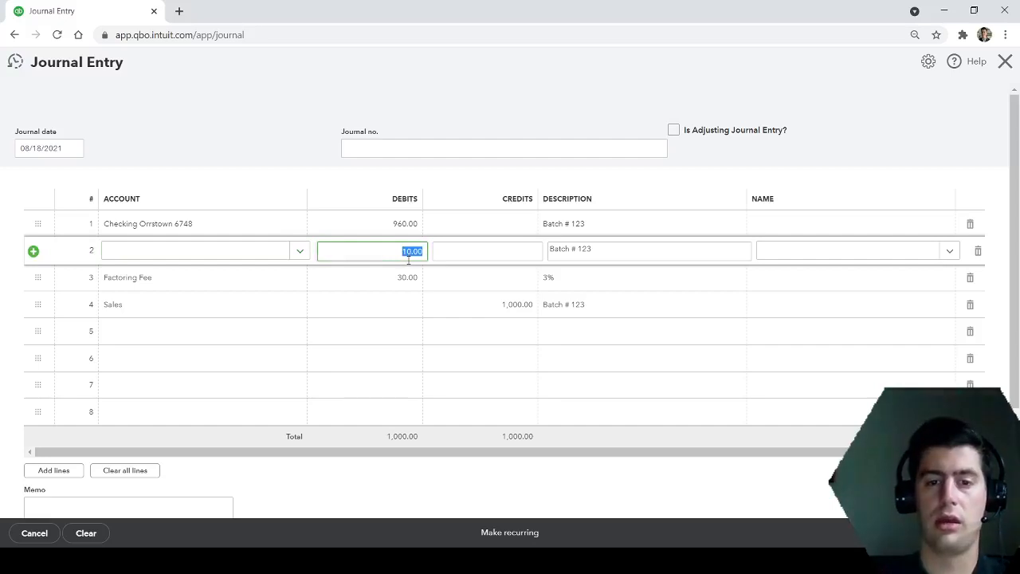
{"action": "left_click", "coordinate": [633, 266]}
{"action": "key", "text": "BackSpace"}
{"action": "key", "text": "BackSpace"}
{"action": "key", "text": "BackSpace"}
{"action": "key", "text": "BackSpace"}
{"action": "key", "text": "BackSpace"}
{"action": "key", "text": "BackSpace"}
{"action": "key", "text": "BackSpace"}
{"action": "key", "text": "BackSpace"}
{"action": "key", "text": "BackSpace"}
{"action": "key", "text": "BackSpace"}
{"action": "key", "text": "BackSpace"}
{"action": "type", "text": "ACH"}
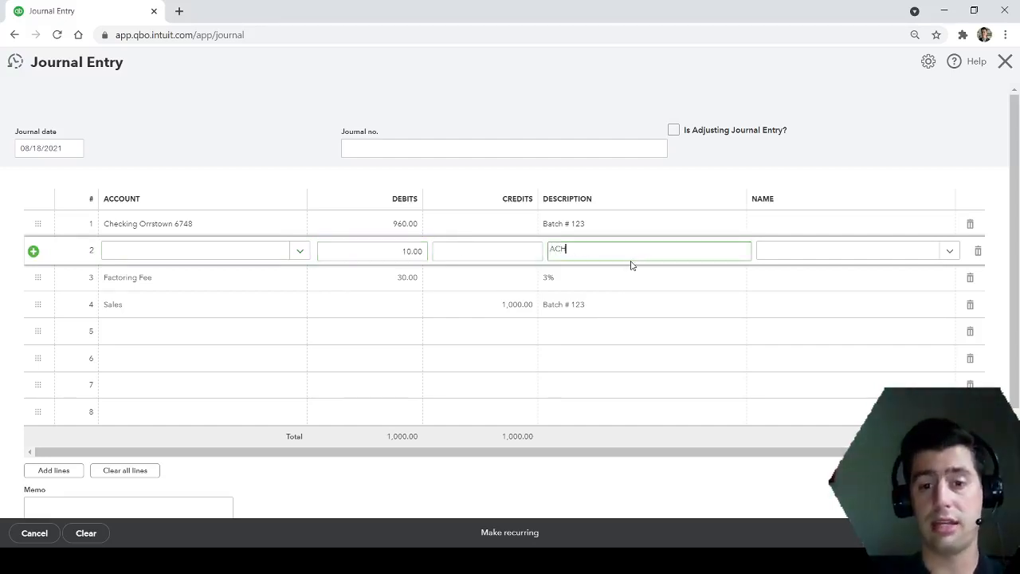
{"action": "type", "text": " Tran"}
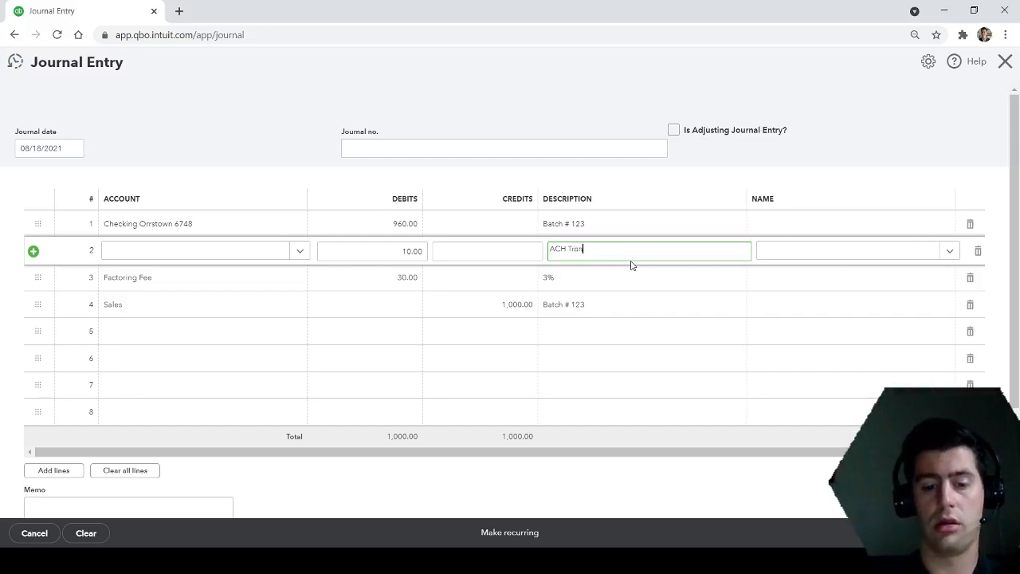
{"action": "type", "text": "sfer & Invoice Fee"}
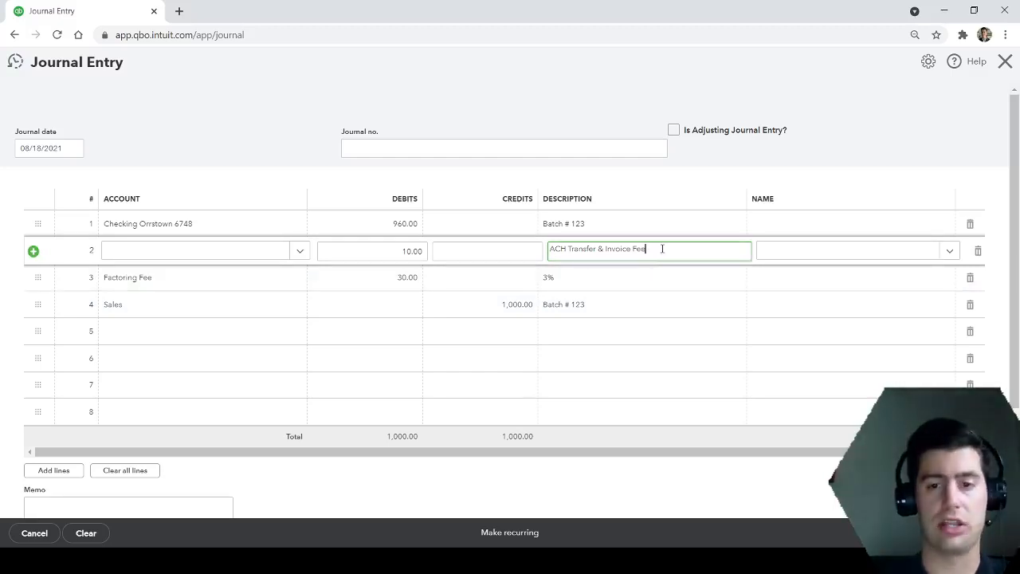
Step: Assign the Factoring Fee account to the 10.00 debit on line 2
{"action": "left_click", "coordinate": [365, 251]}
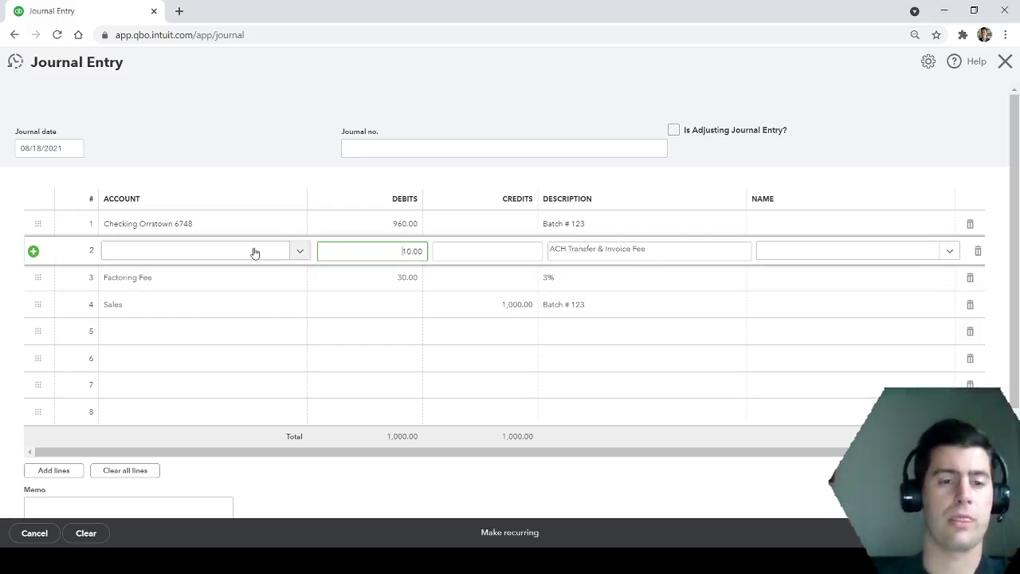
{"action": "left_click", "coordinate": [225, 253]}
{"action": "type", "text": "fac"}
{"action": "left_click", "coordinate": [228, 301]}
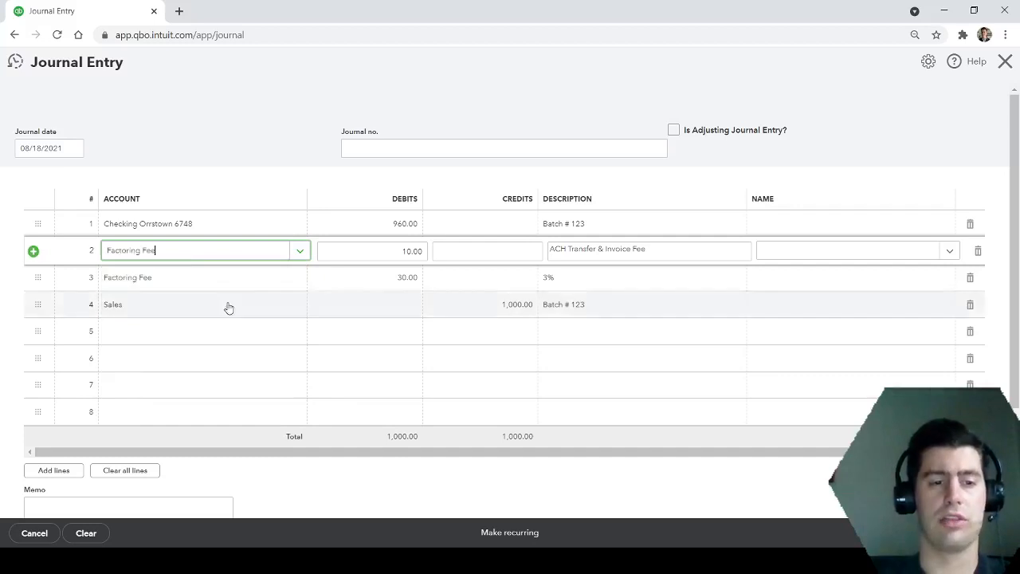
Step: Change the account on line 2 to Bank Charges & Fees
{"action": "left_click_drag", "start_coordinate": [173, 253], "coordinate": [75, 252]}
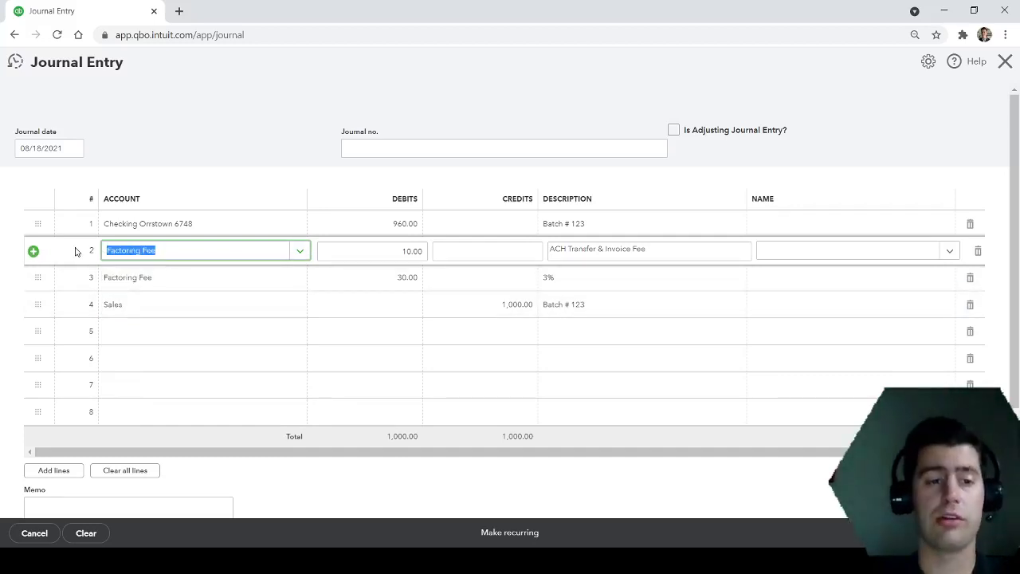
{"action": "key", "text": "BackSpace"}
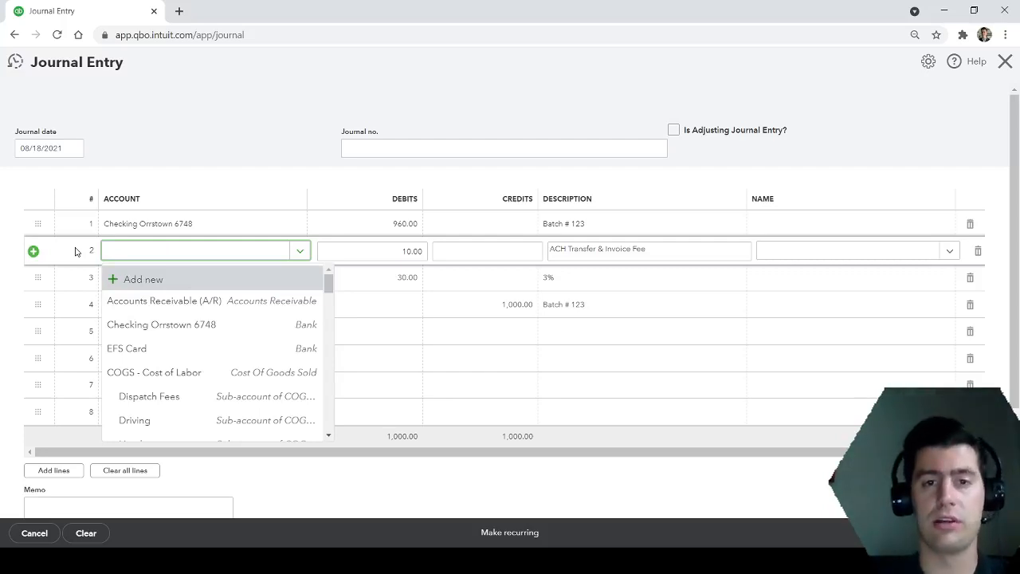
{"action": "type", "text": "bank"}
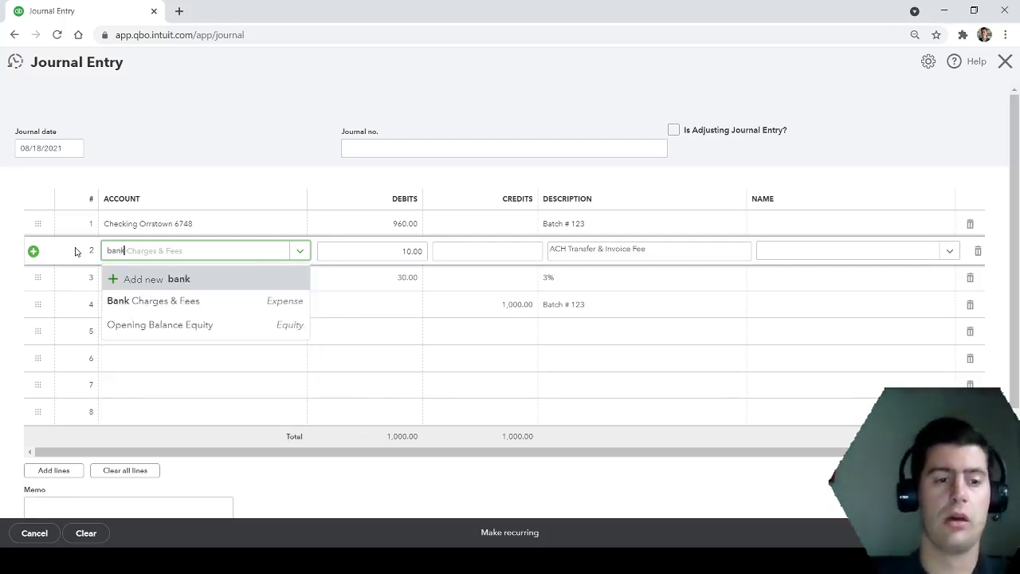
{"action": "left_click", "coordinate": [197, 303]}
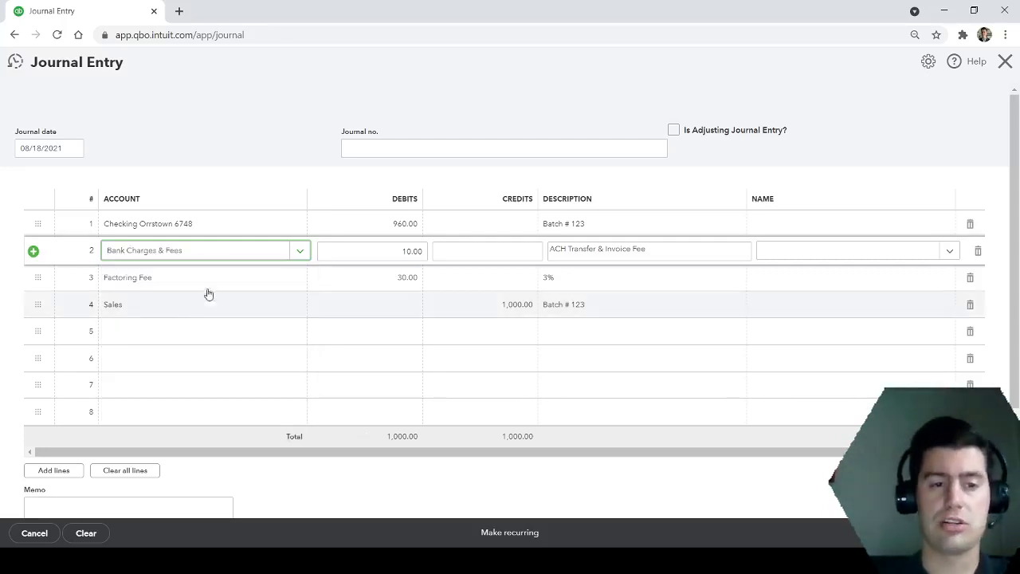
Step: Set the account on line 2 back to Factoring Fee
{"action": "left_click_drag", "start_coordinate": [228, 249], "coordinate": [60, 248]}
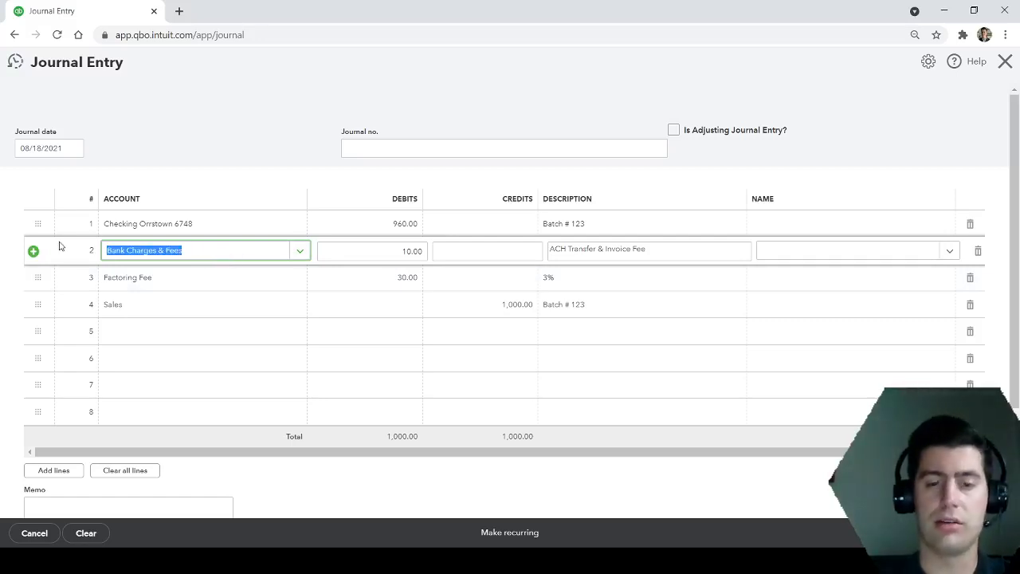
{"action": "key", "text": "BackSpace"}
{"action": "type", "text": "fac"}
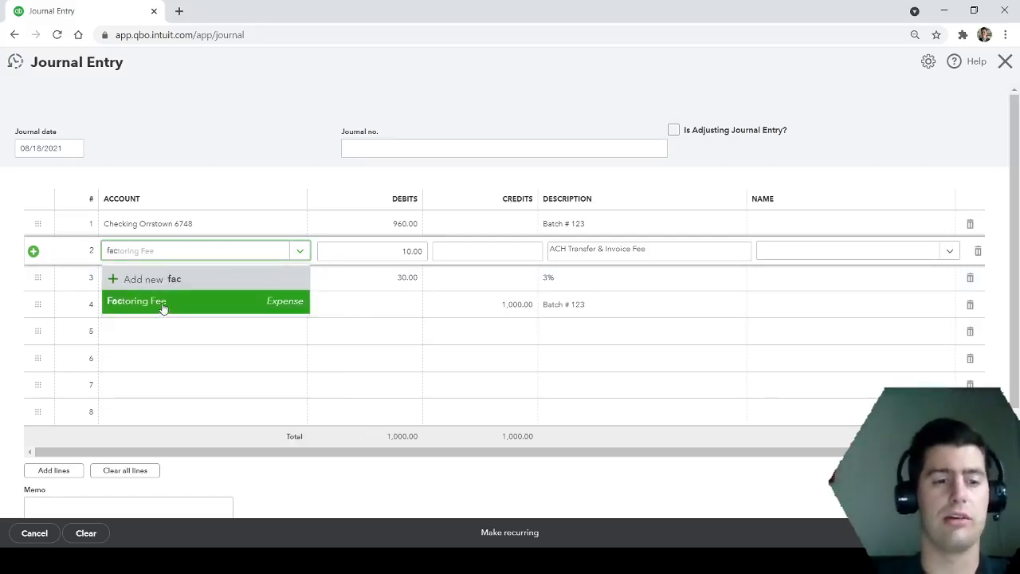
{"action": "left_click", "coordinate": [159, 304]}
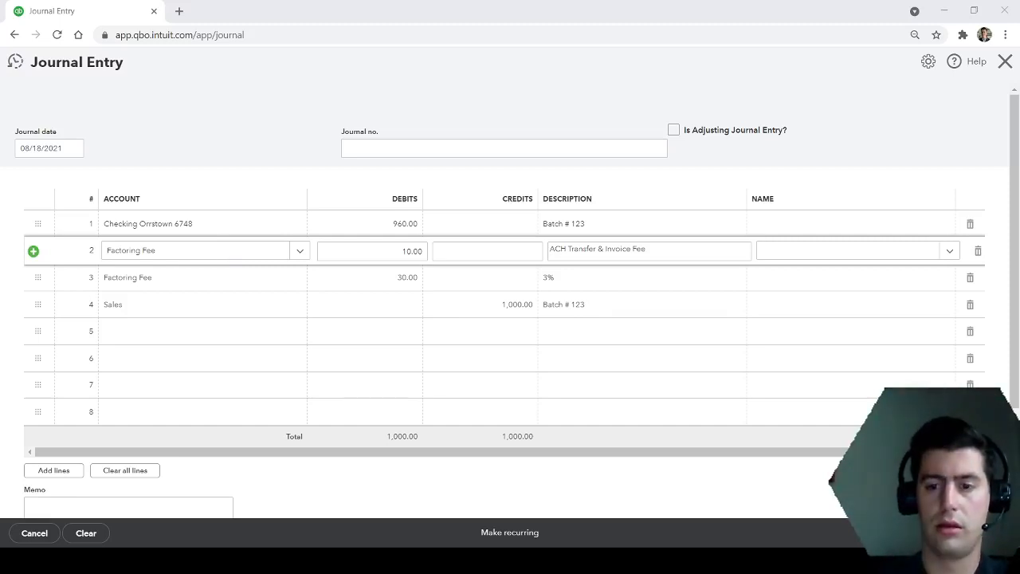
{"action": "left_click", "coordinate": [260, 133]}
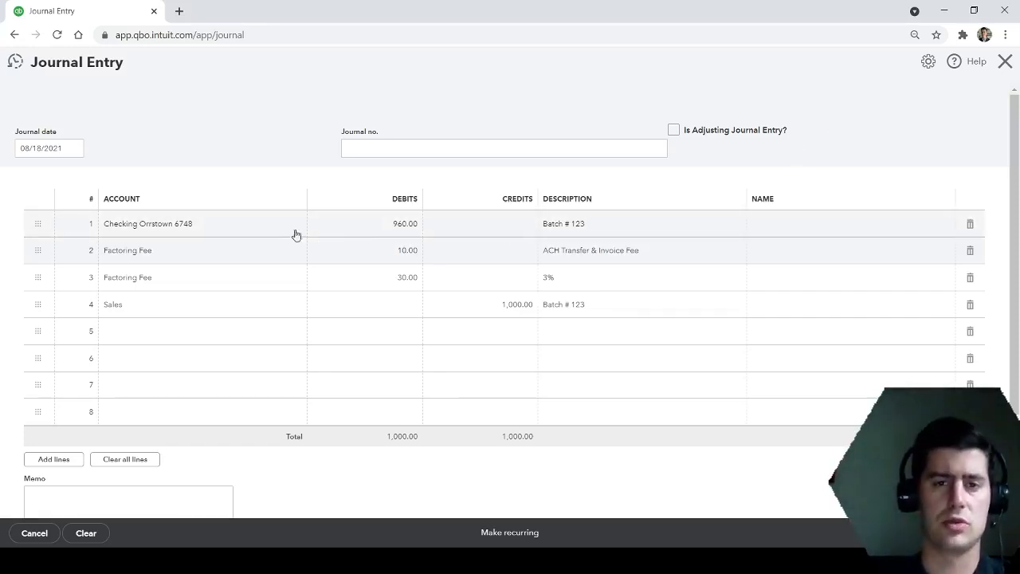
Step: From line 1, start a new account with type Bank and detail type Checking, and close its form without saving
{"action": "left_click", "coordinate": [236, 227]}
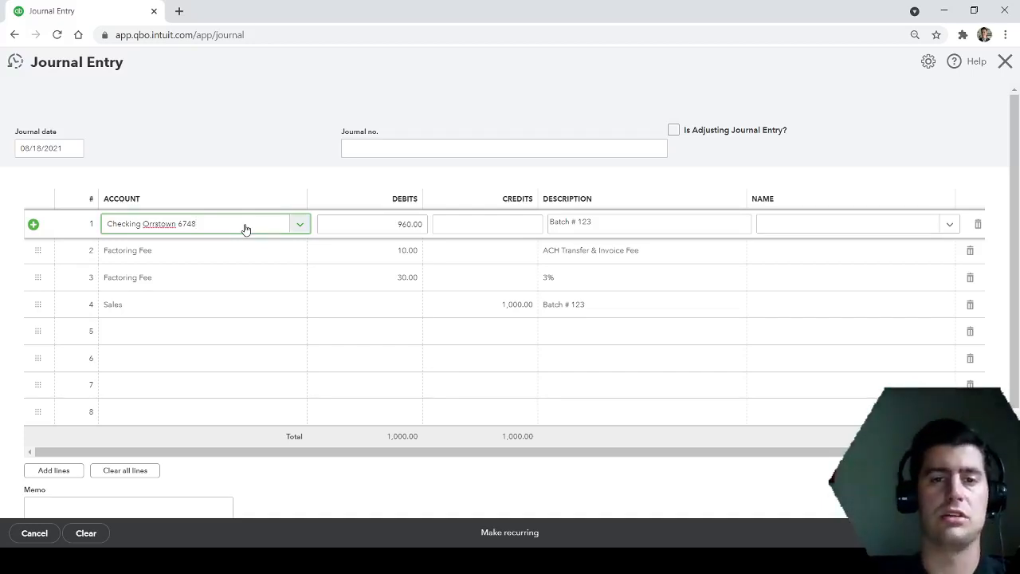
{"action": "left_click", "coordinate": [301, 228]}
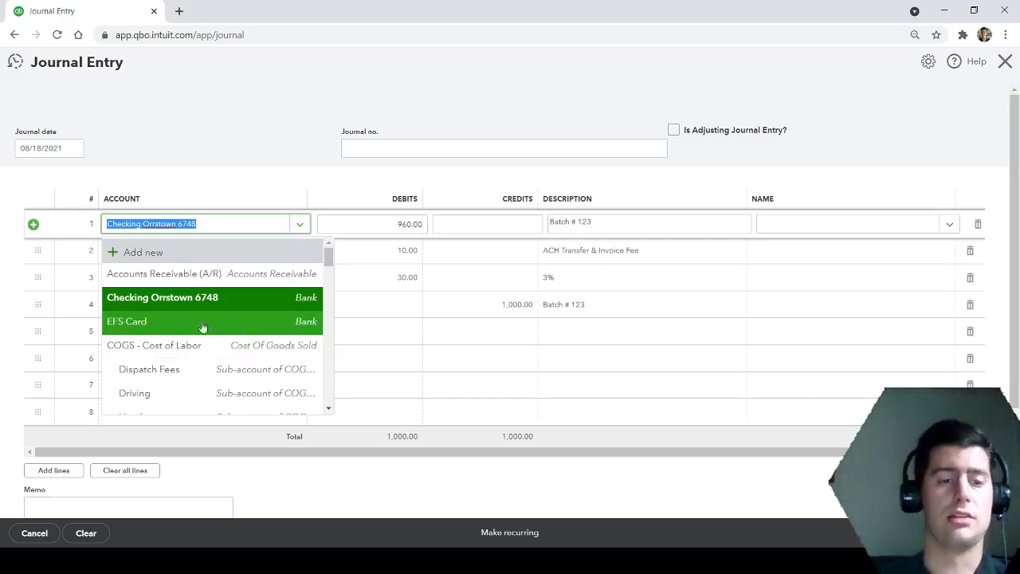
{"action": "left_click", "coordinate": [145, 257]}
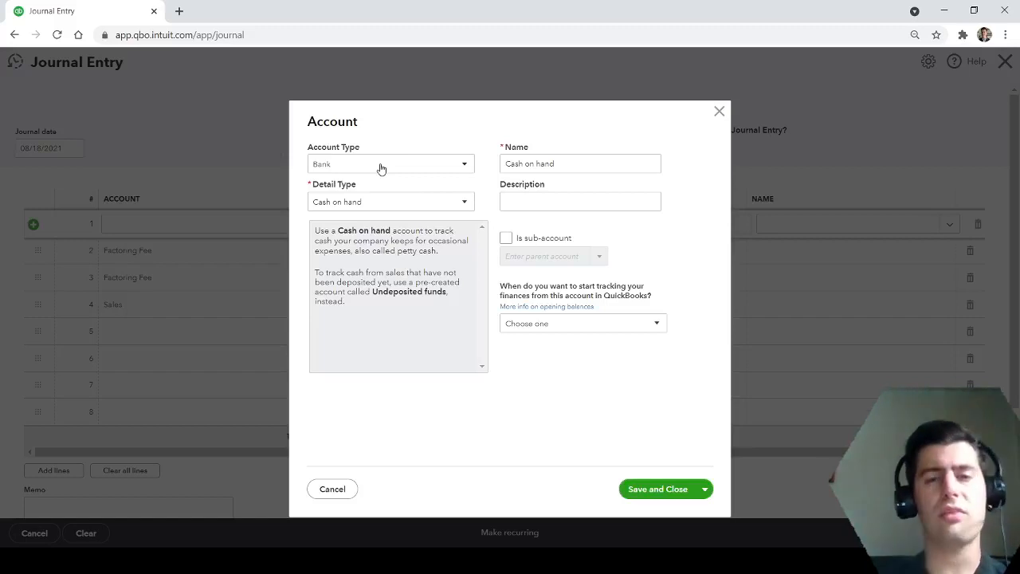
{"action": "left_click", "coordinate": [381, 168]}
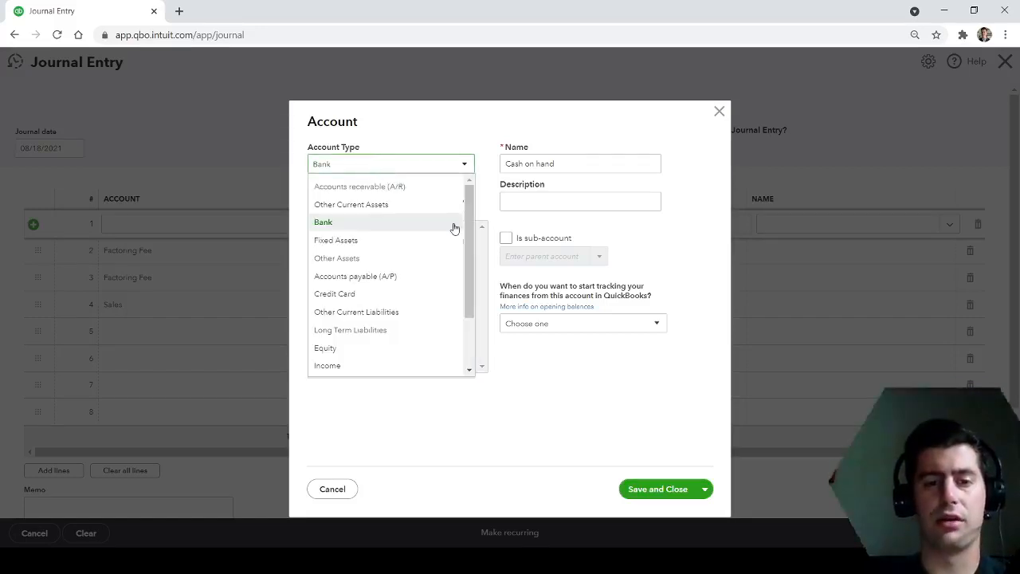
{"action": "left_click", "coordinate": [389, 225]}
{"action": "left_click", "coordinate": [432, 205]}
{"action": "left_click", "coordinate": [409, 245]}
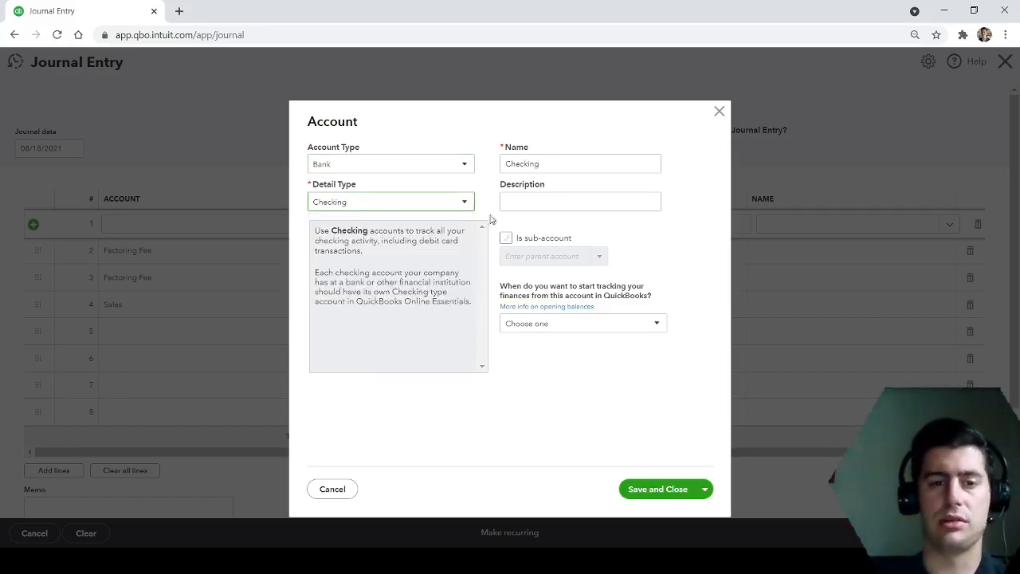
{"action": "left_click", "coordinate": [588, 160]}
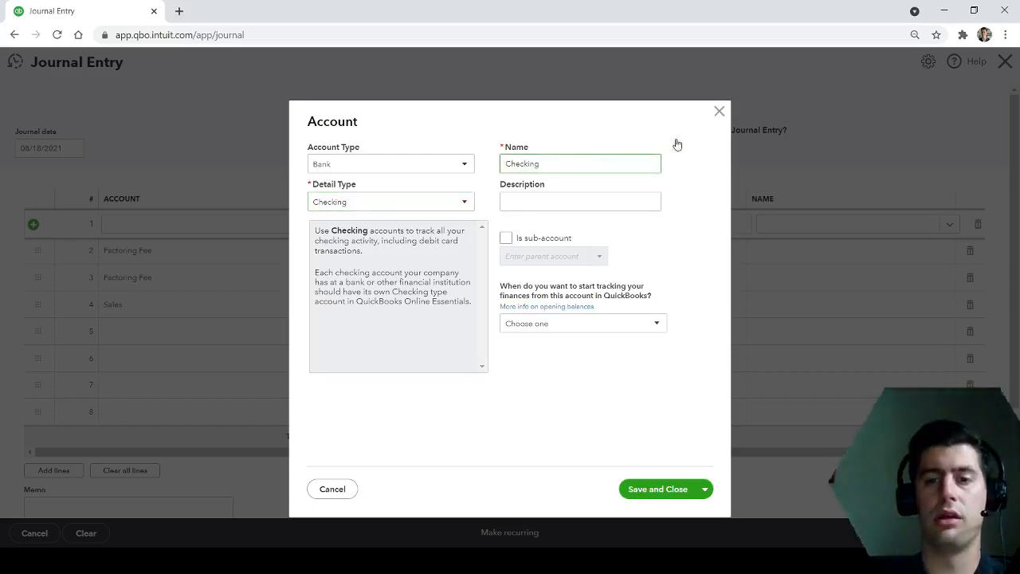
{"action": "left_click", "coordinate": [719, 112]}
Step: Set the account on line 1 to EFS Card
{"action": "type", "text": "efs"}
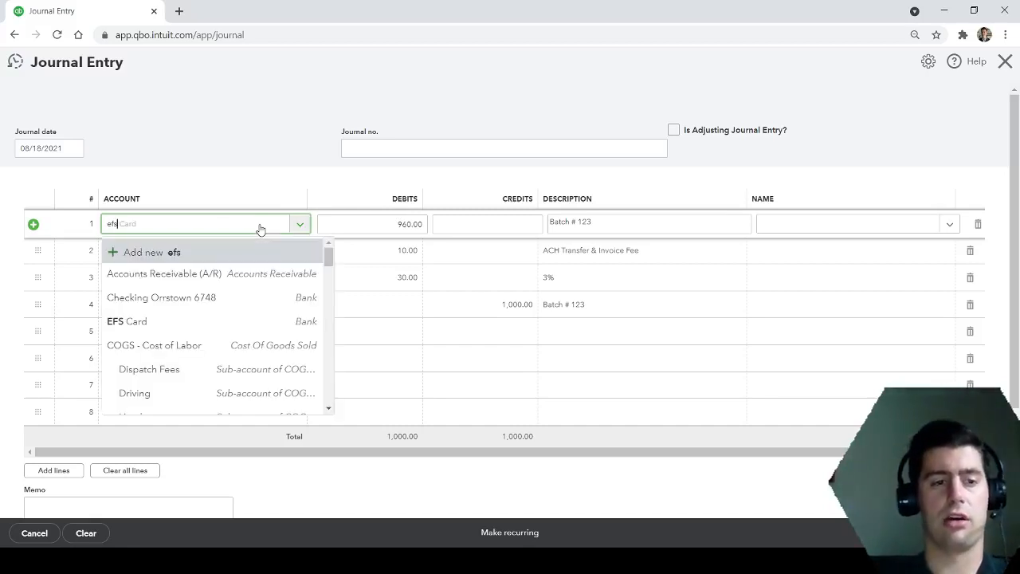
{"action": "left_click", "coordinate": [215, 282]}
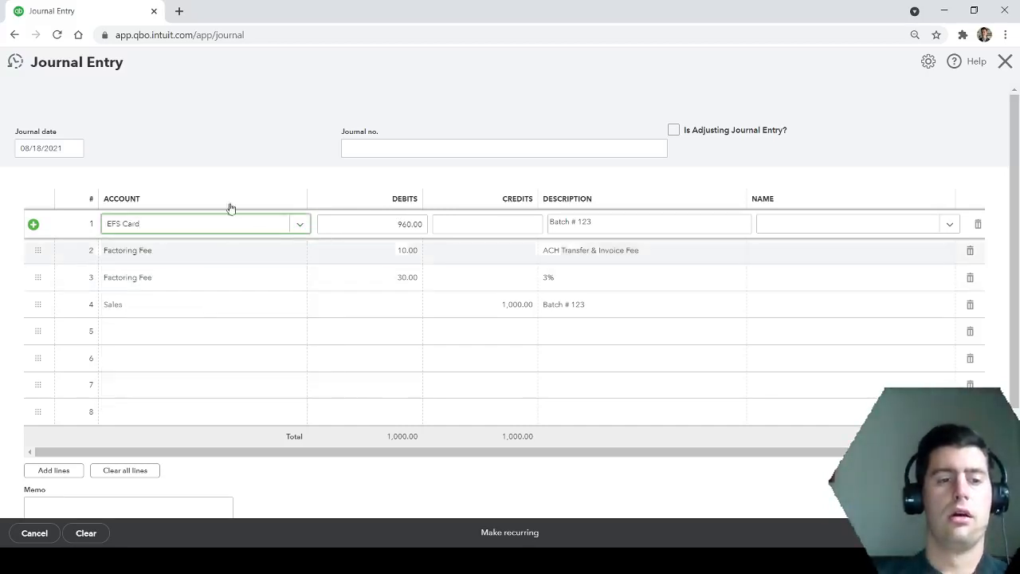
{"action": "left_click", "coordinate": [258, 107]}
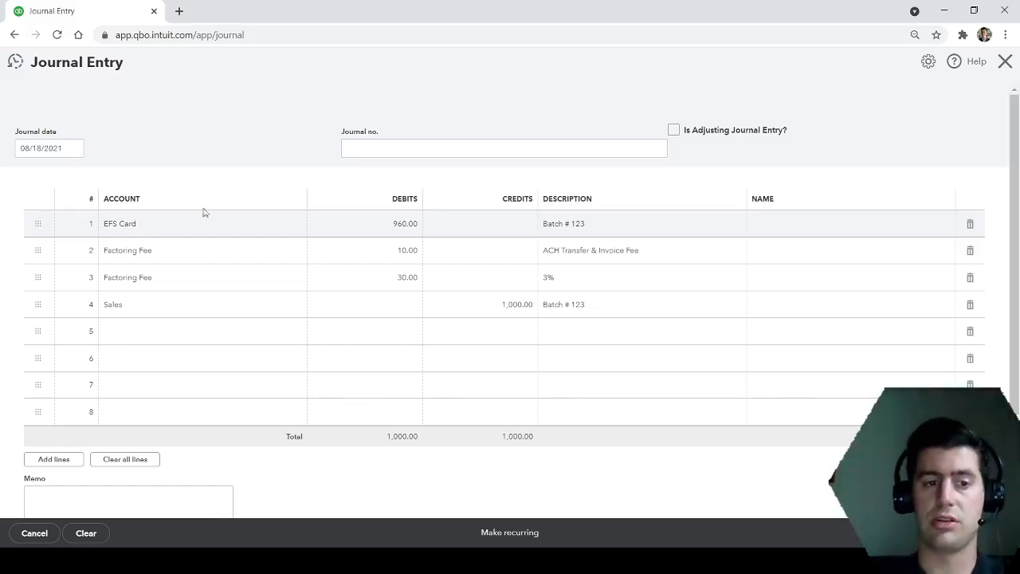
{"action": "left_click", "coordinate": [178, 230]}
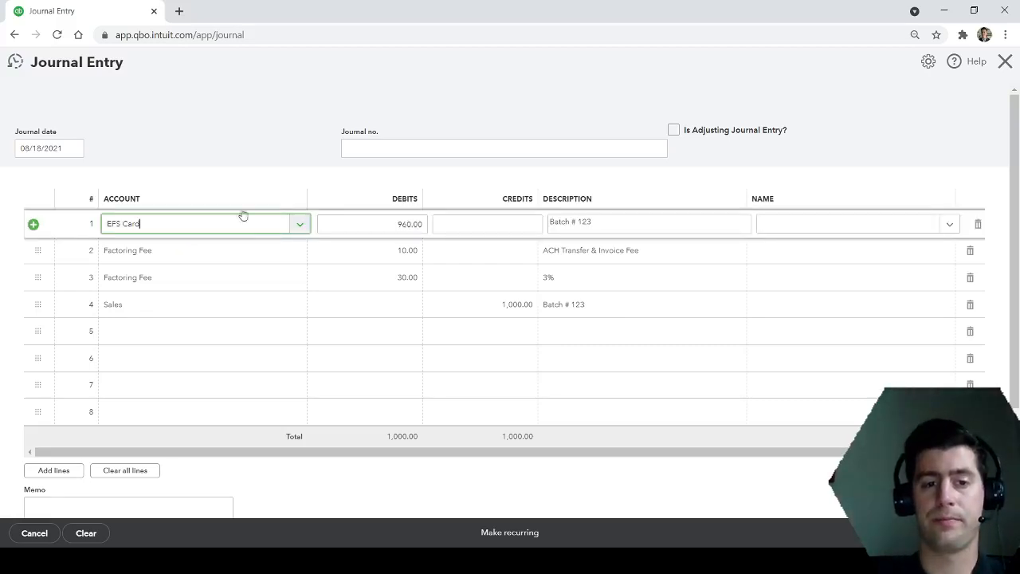
{"action": "left_click", "coordinate": [263, 161]}
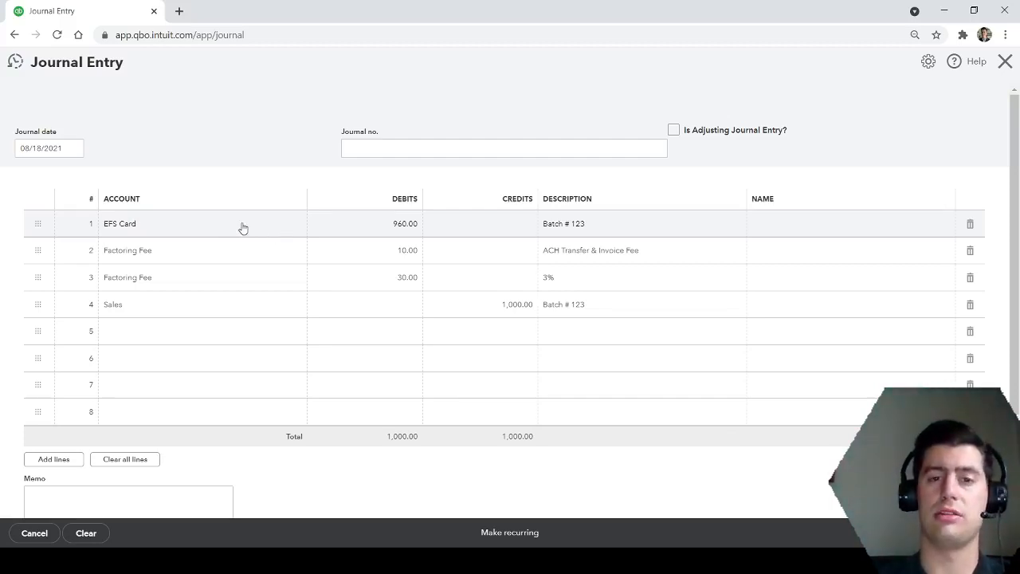
Step: Close the journal entry without saving it
{"action": "left_click", "coordinate": [1006, 64]}
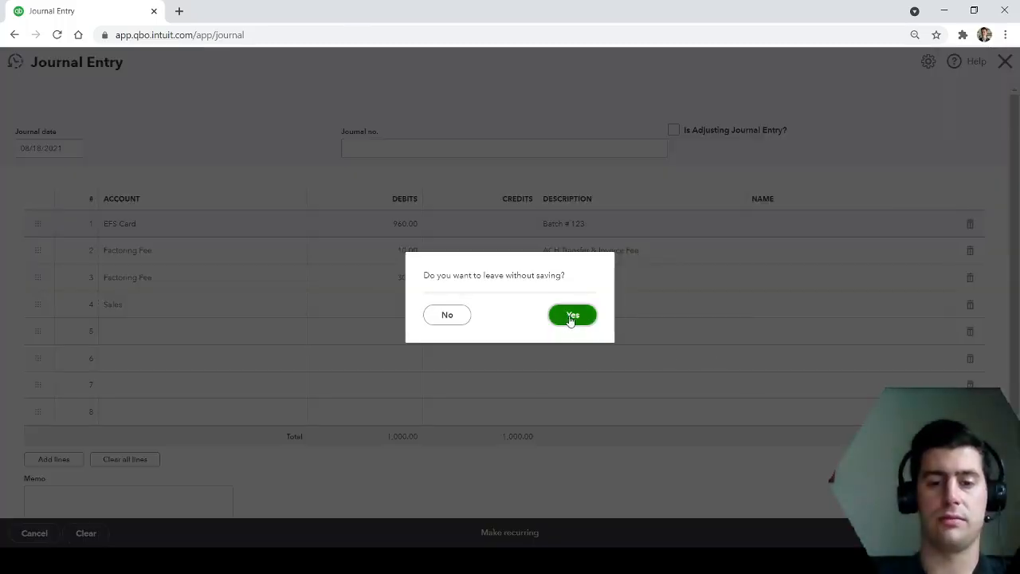
{"action": "left_click", "coordinate": [571, 316]}
Step: Start a new expense and set its payment account to EFS Card, leaving the payee empty
{"action": "left_click", "coordinate": [71, 101]}
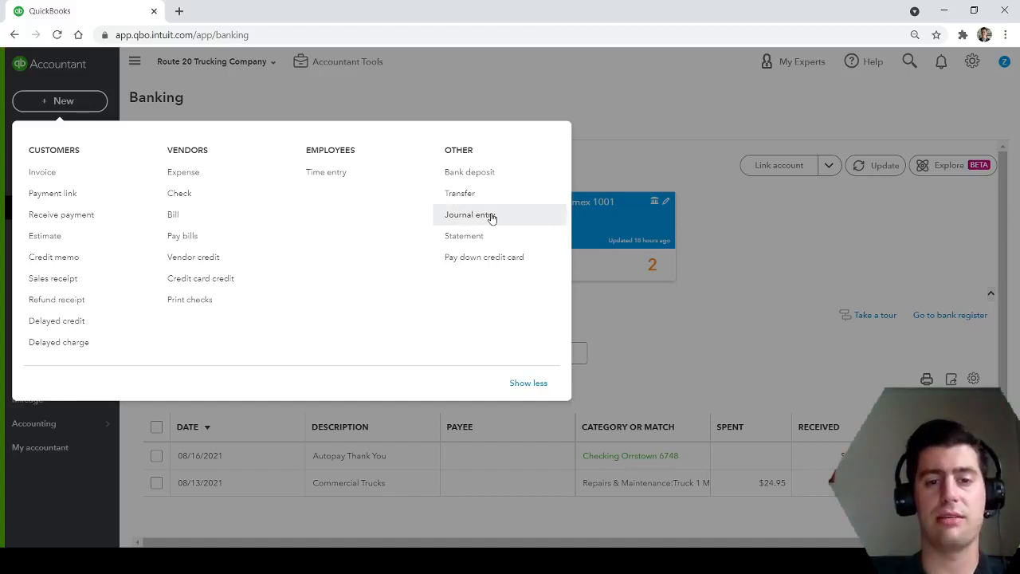
{"action": "left_click", "coordinate": [200, 173]}
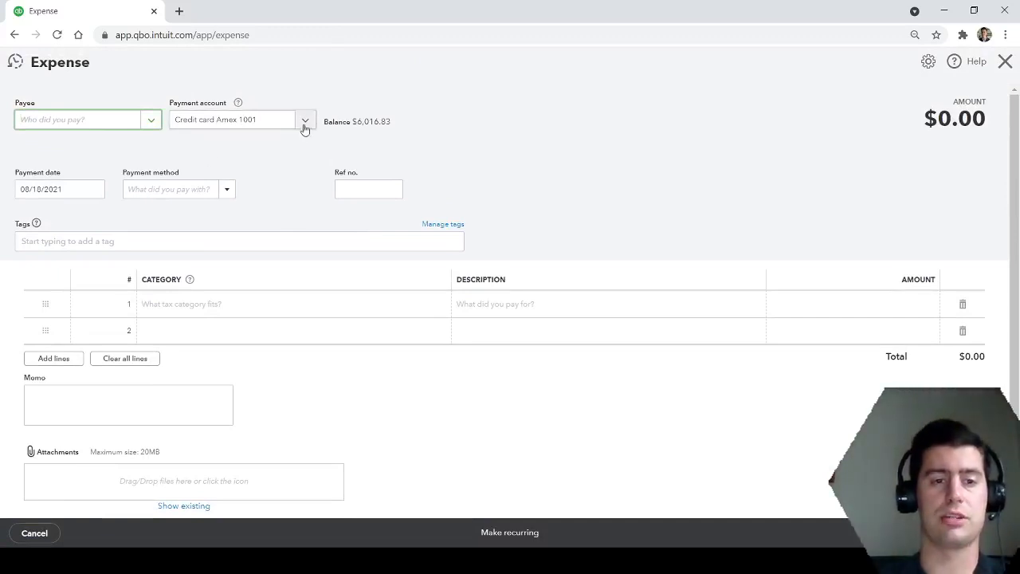
{"action": "left_click", "coordinate": [304, 122]}
{"action": "left_click", "coordinate": [258, 201]}
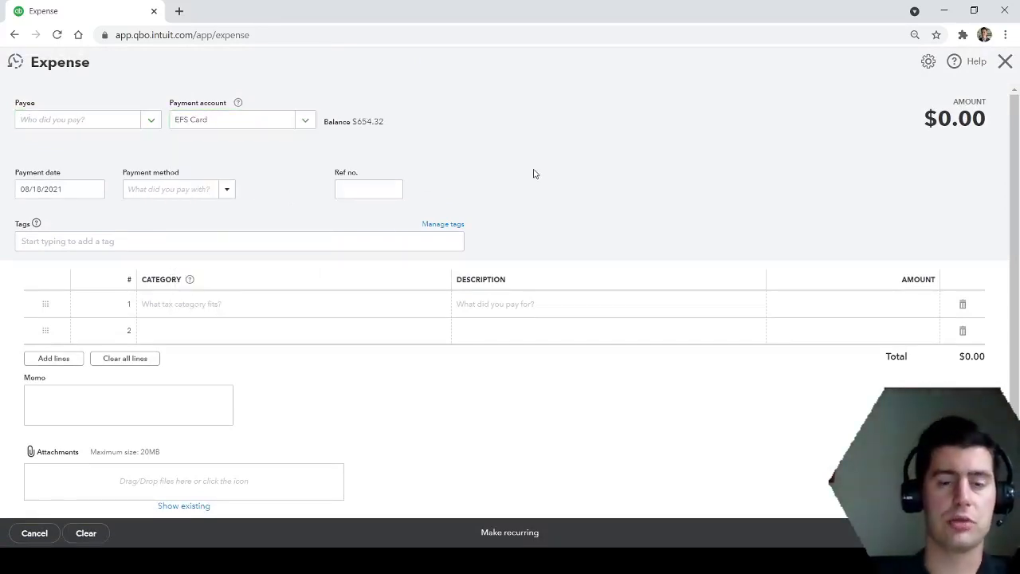
{"action": "left_click", "coordinate": [91, 121]}
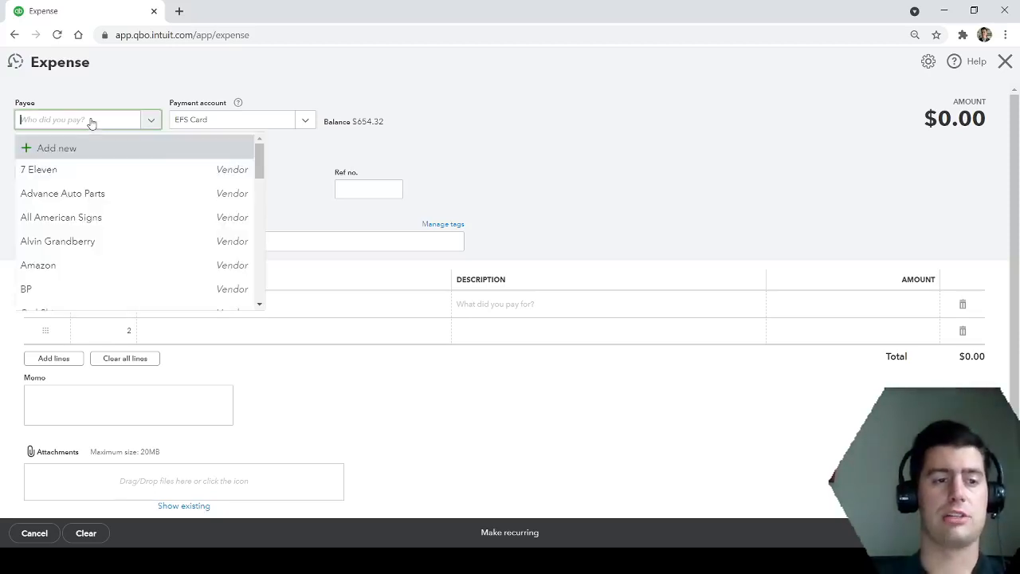
{"action": "left_click", "coordinate": [594, 146]}
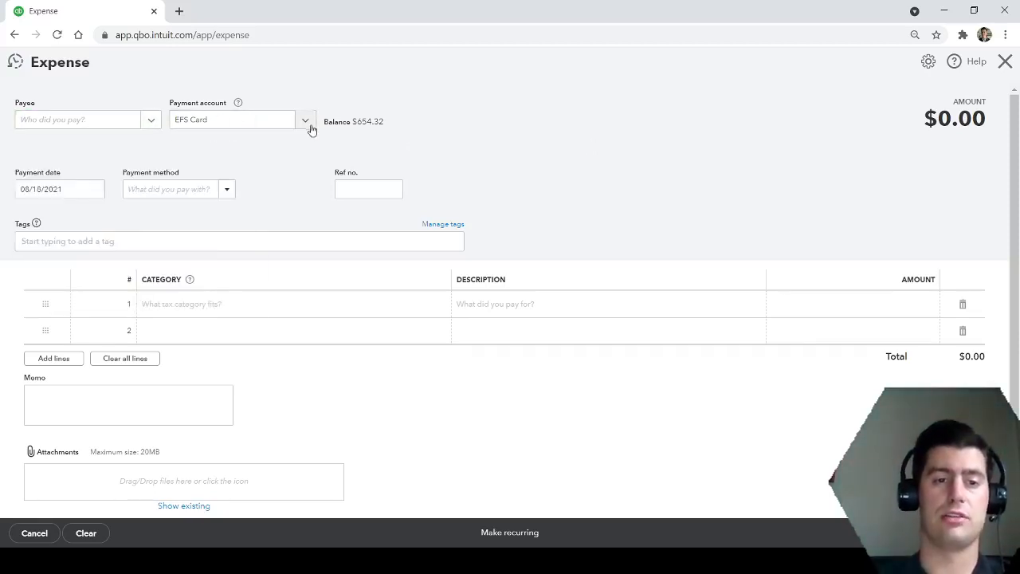
Step: Reselect EFS Card as the payment account and close the expense form
{"action": "left_click", "coordinate": [306, 122]}
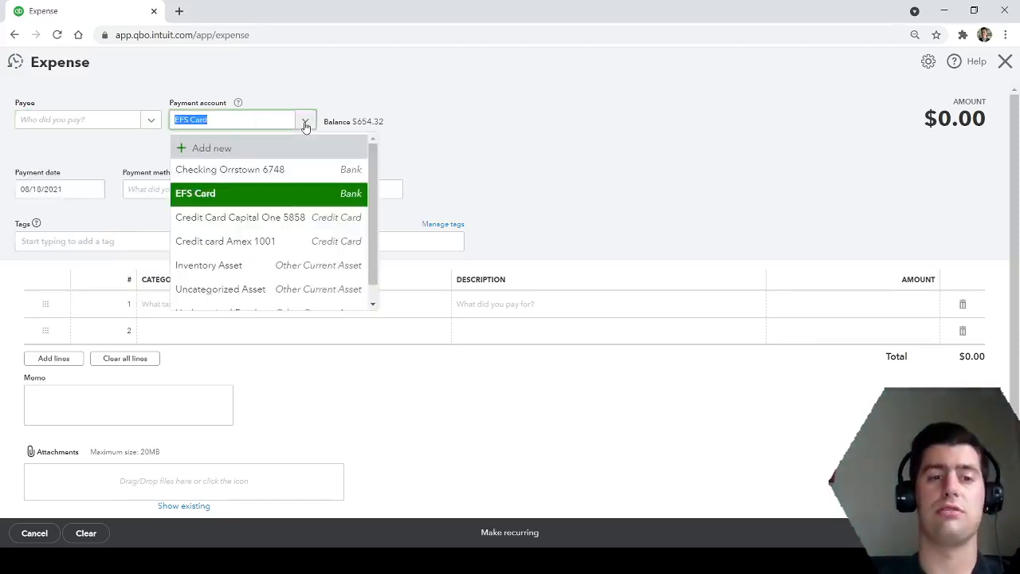
{"action": "left_click", "coordinate": [291, 199]}
{"action": "left_click", "coordinate": [675, 189]}
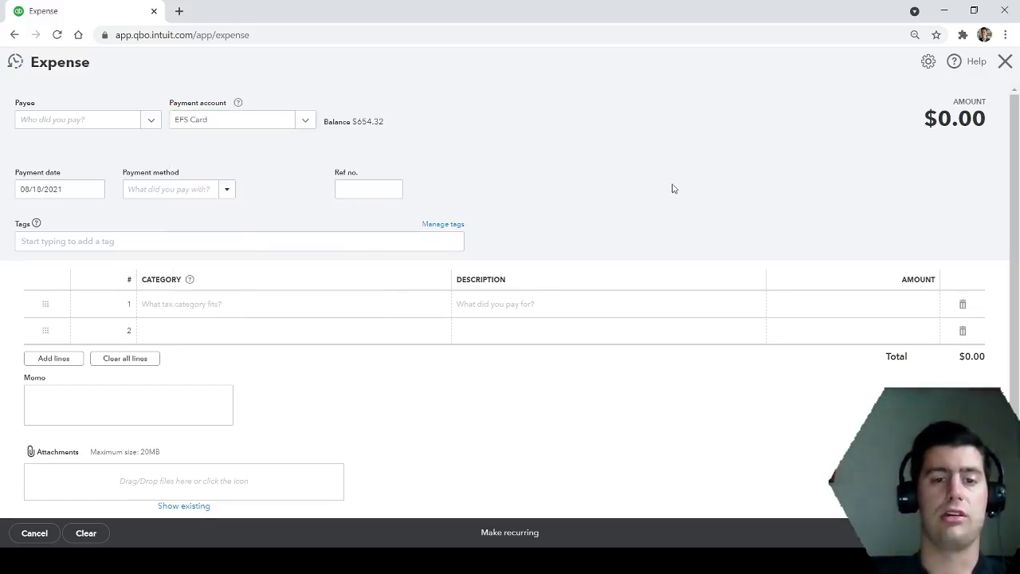
{"action": "left_click", "coordinate": [1005, 64]}
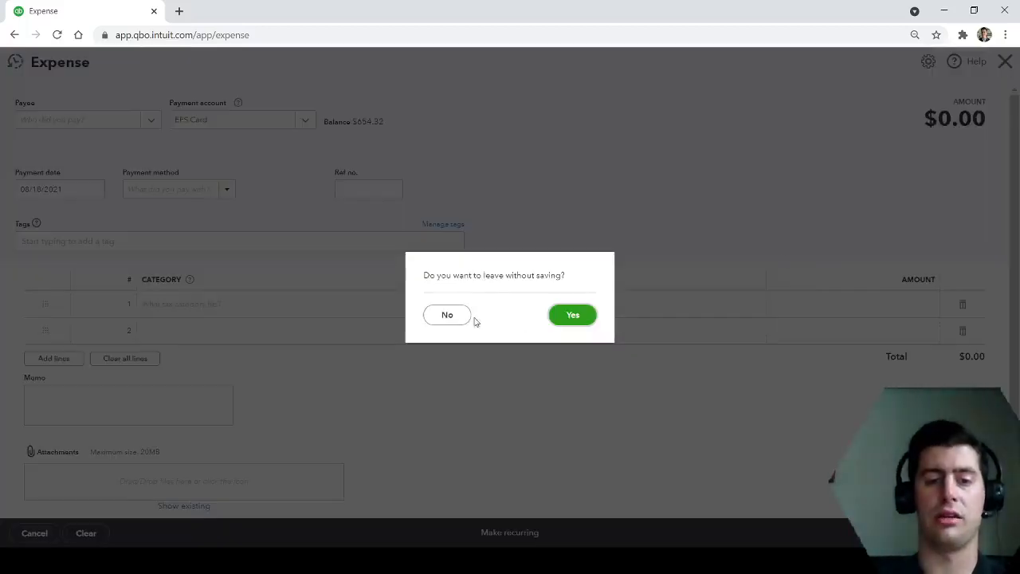